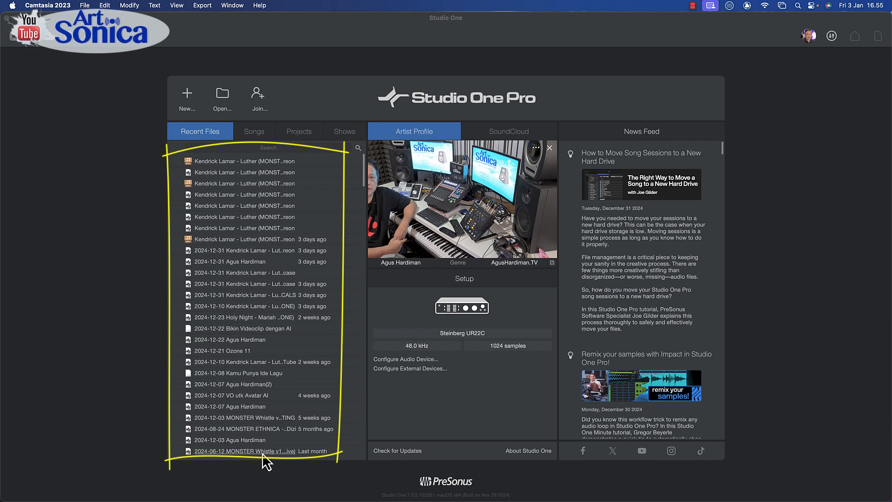
Look through the Songs, Projects and Shows lists on the start page and return to the Recent Files list
left_click(259, 140)
left_click(308, 137)
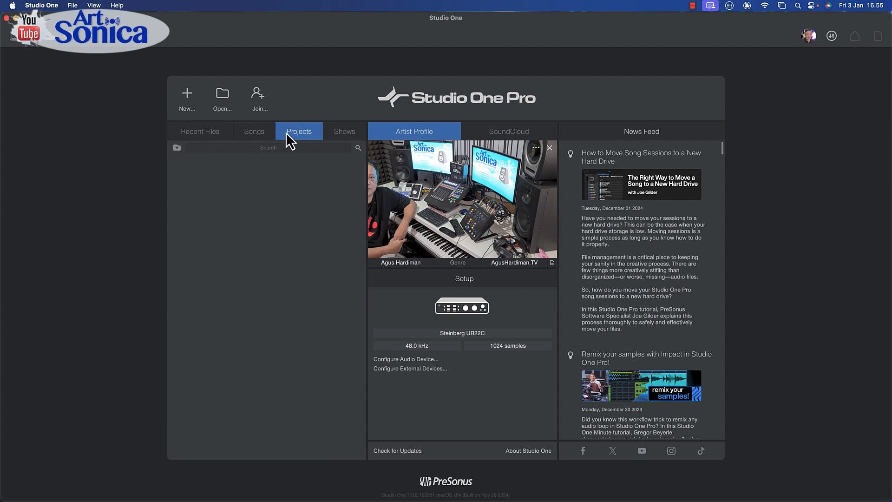
left_click(260, 142)
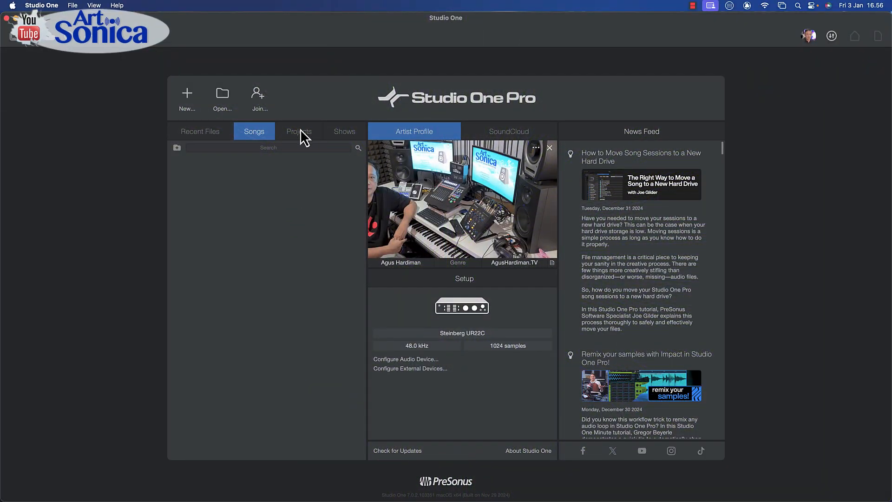
left_click(300, 131)
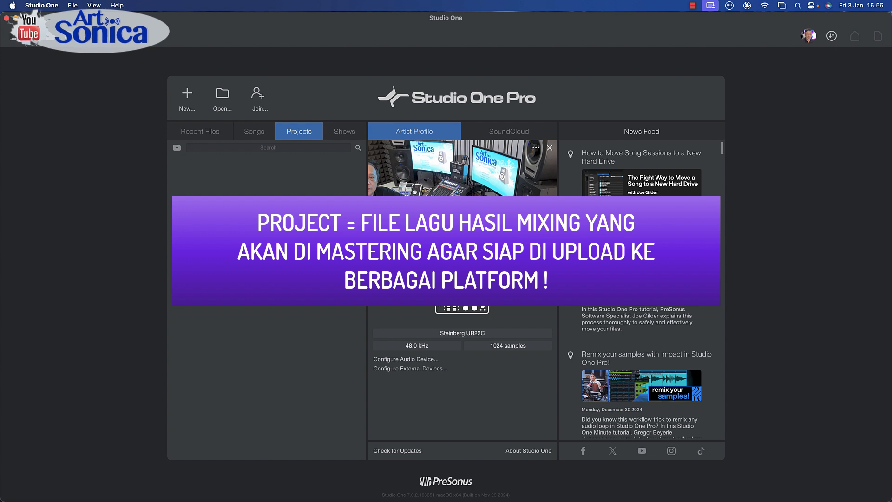
left_click(256, 135)
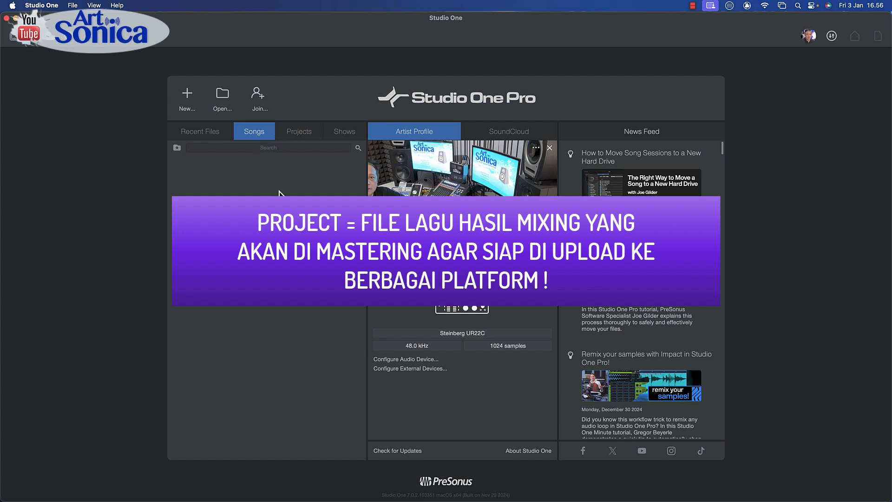
left_click(291, 135)
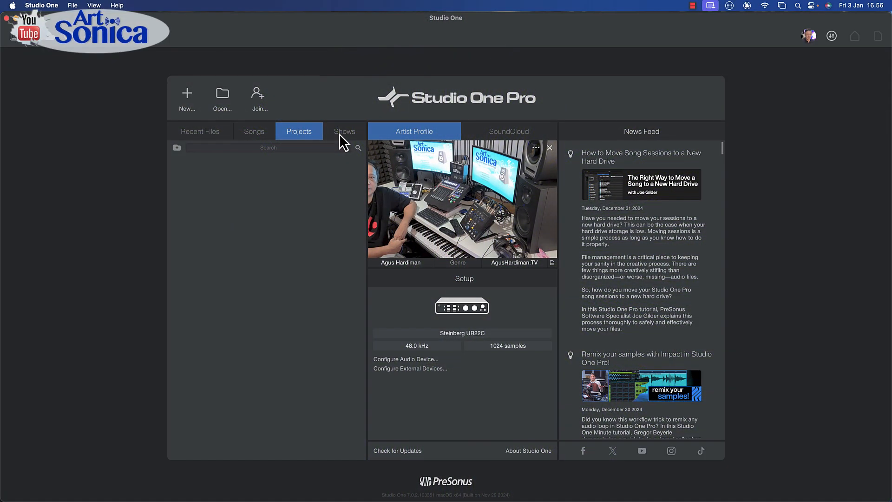
left_click(340, 133)
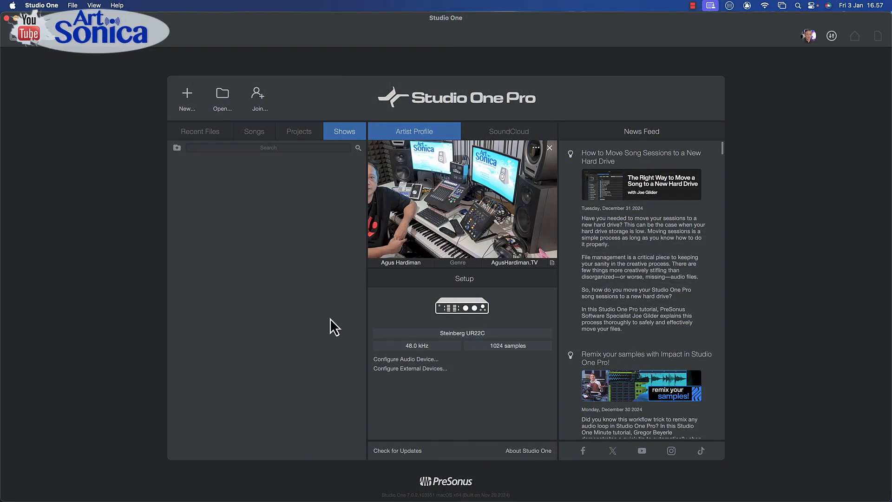
left_click(251, 132)
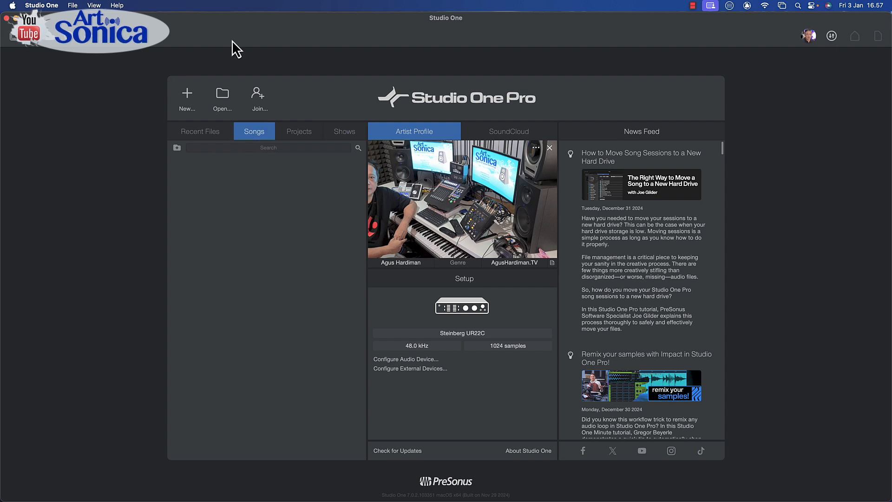
left_click(209, 135)
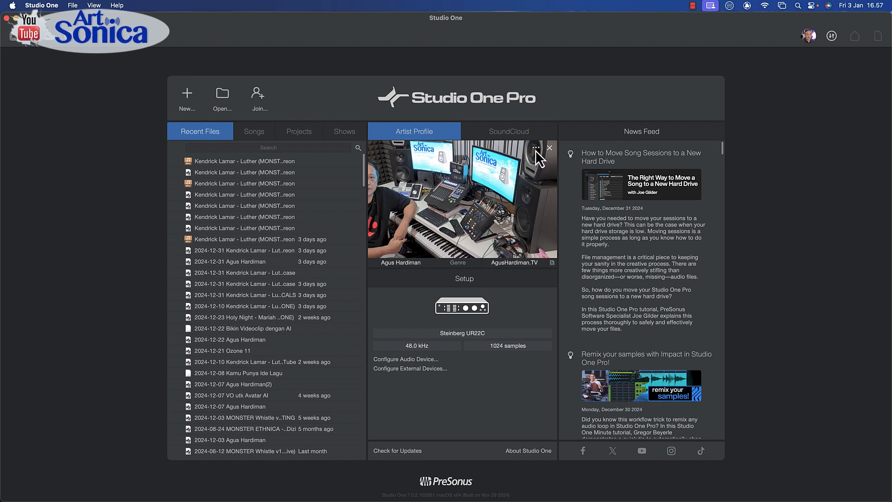
Check the website and artist name fields in the artist profile and set the genre to POP
left_click(501, 265)
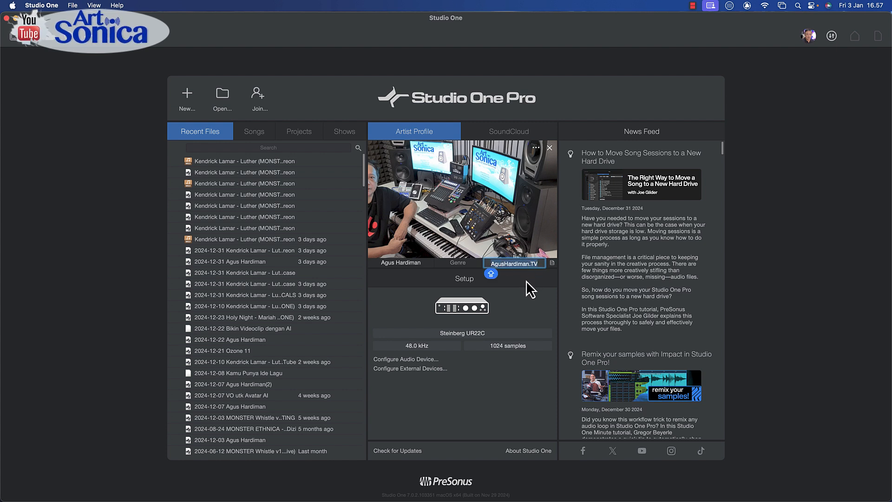
key("Return")
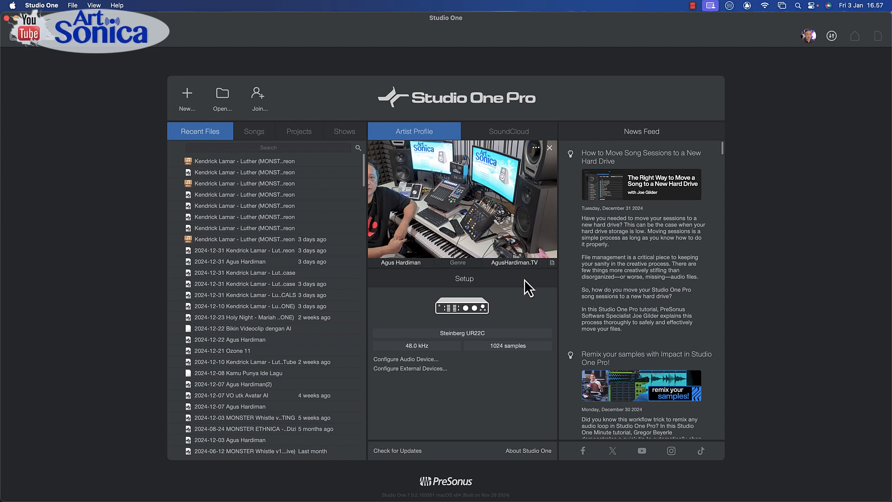
left_click(407, 263)
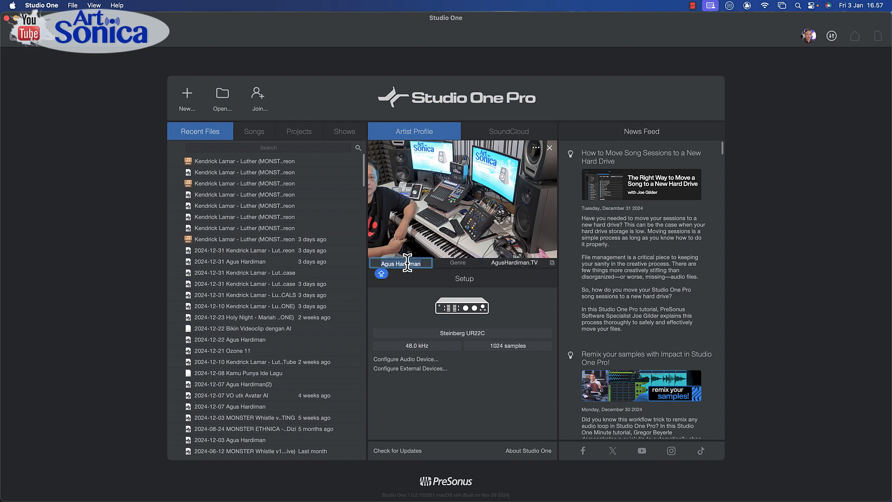
left_click(498, 275)
left_click(459, 264)
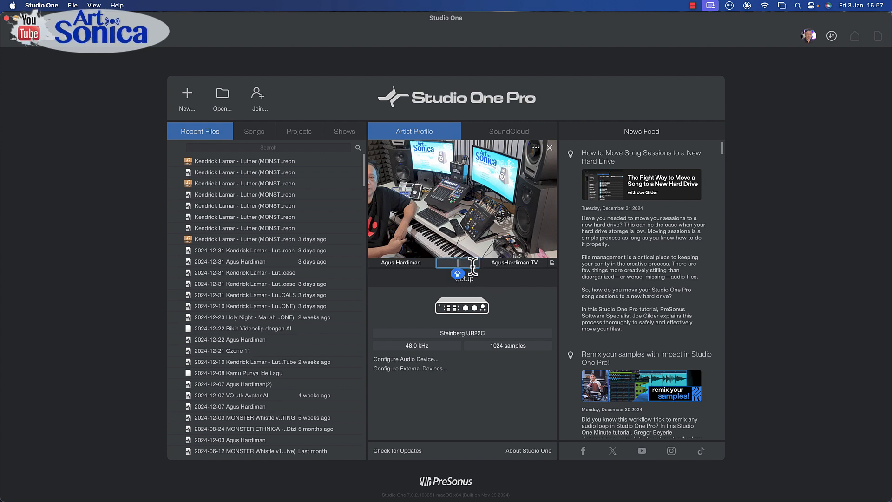
type("POP")
key("Return")
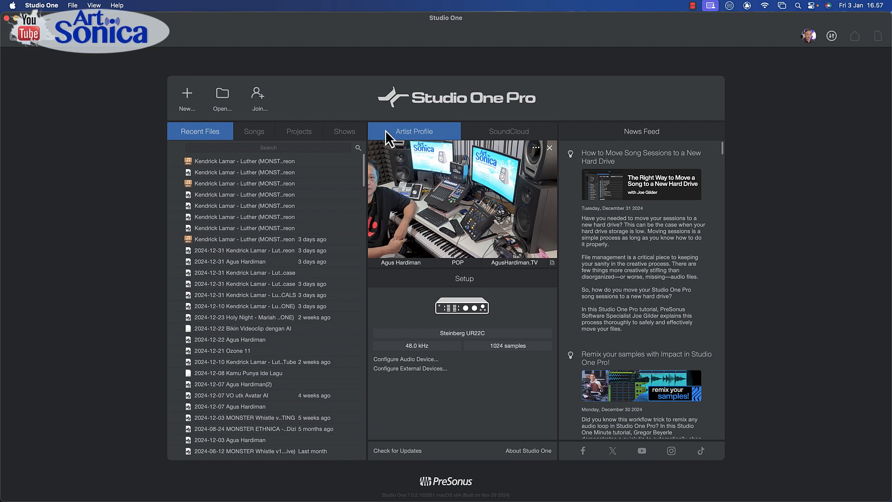
Show the SoundCloud view and open the audio device configuration, moving the Preferences window to the middle of the screen
left_click(501, 134)
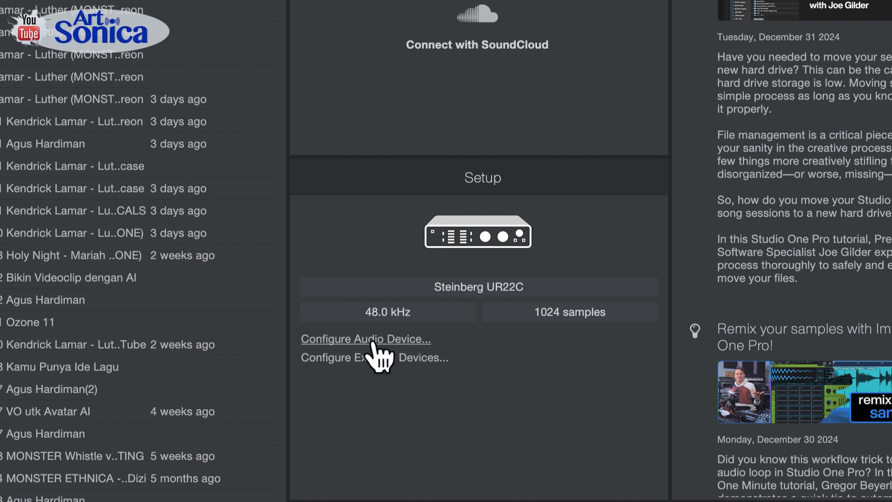
left_click(396, 342)
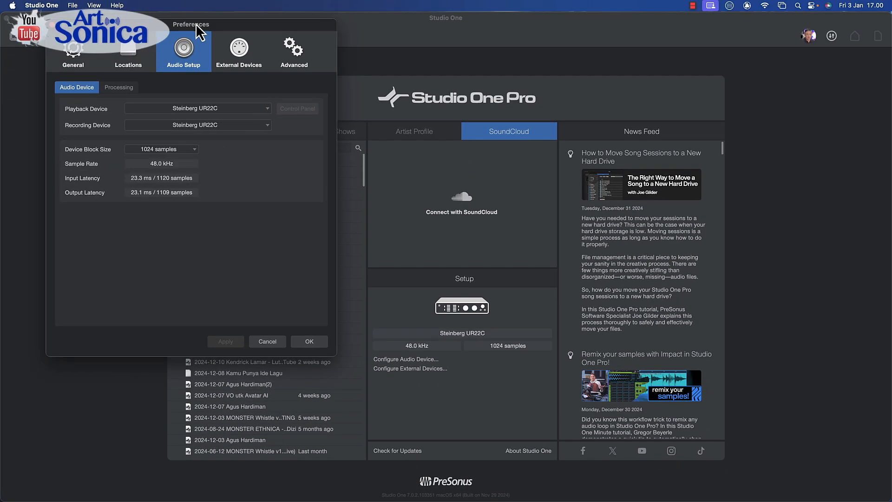
left_click_drag(195, 24, 456, 58)
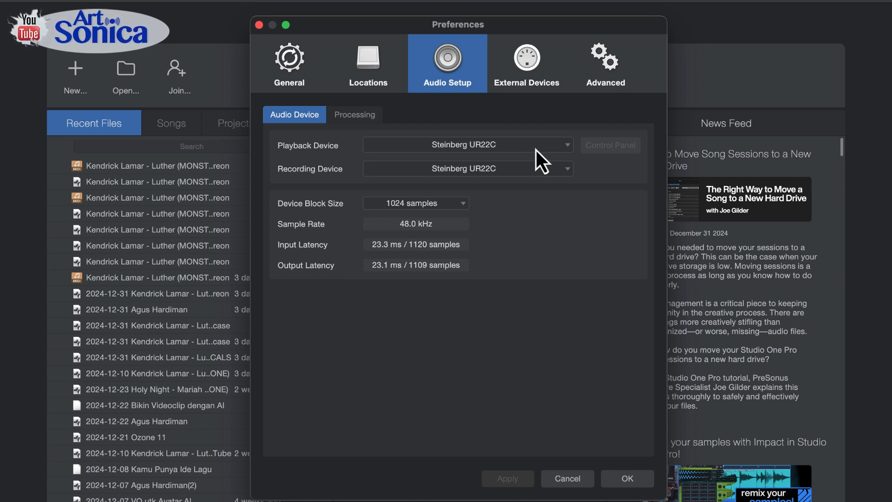
Review the available playback devices and select Steinberg UR22C as the Playback Device
left_click(483, 147)
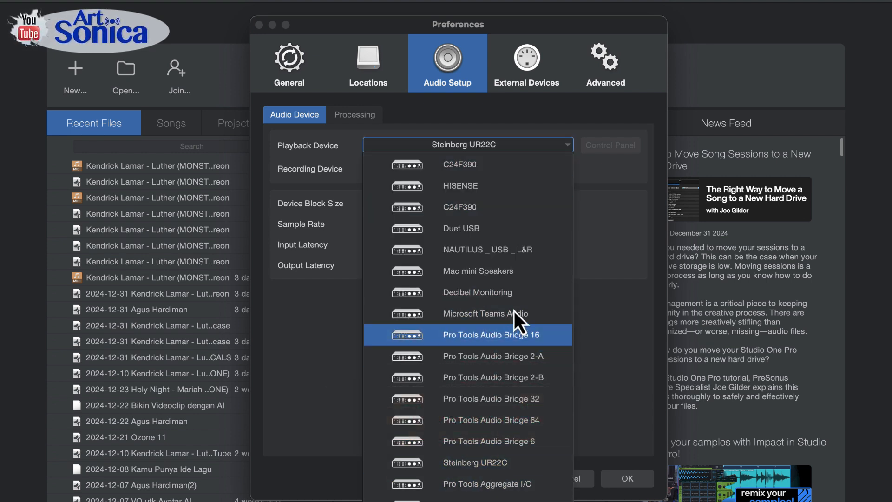
left_click(626, 372)
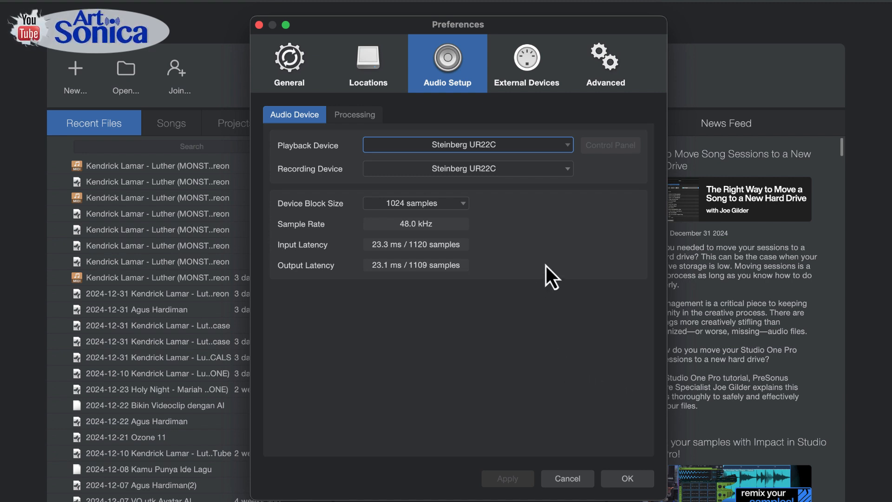
left_click(537, 145)
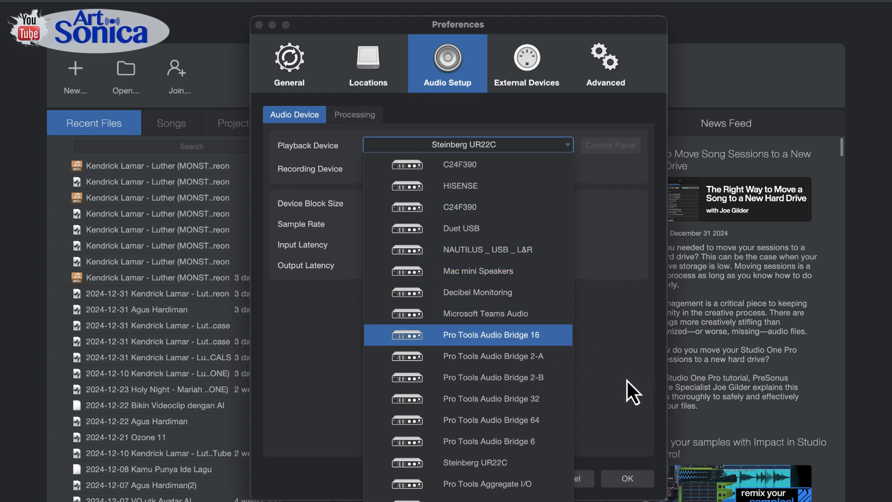
left_click(612, 362)
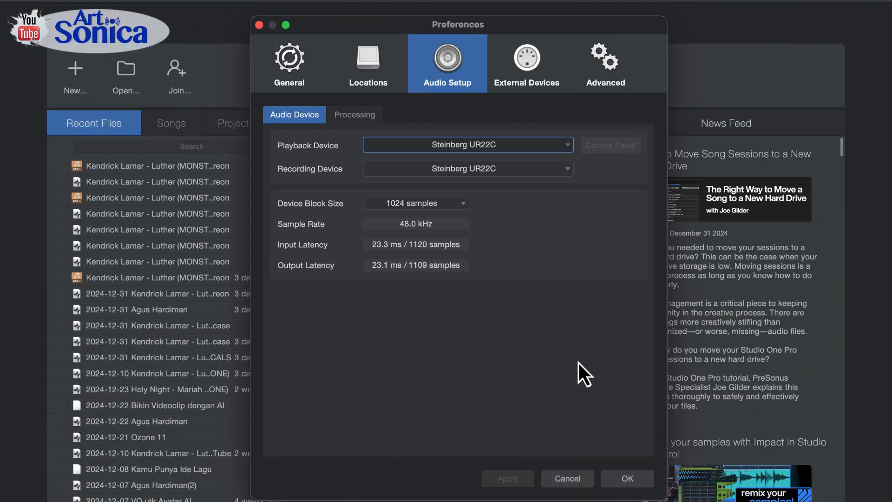
left_click(483, 147)
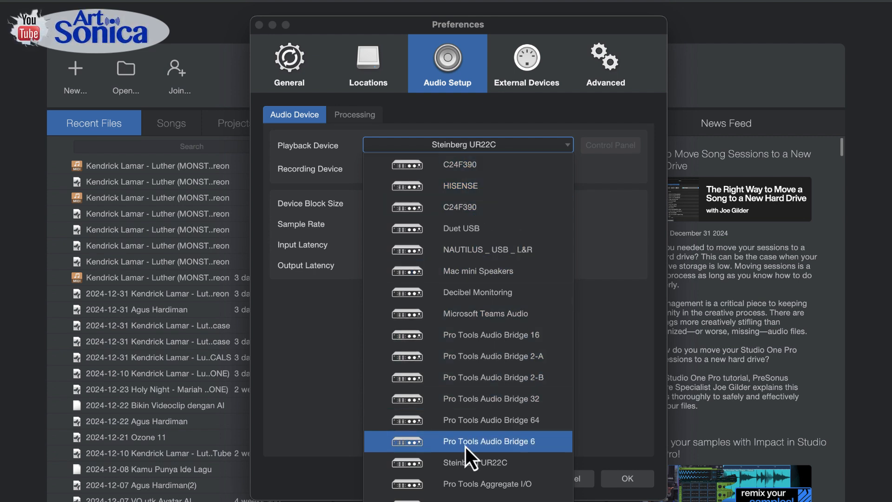
left_click(492, 463)
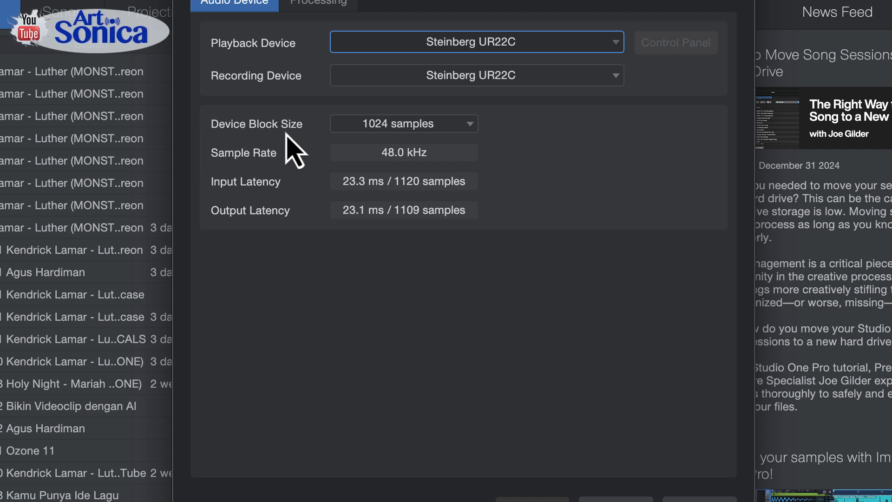
Set the Device Block Size to 64 samples and raise it to 128 samples
left_click(414, 125)
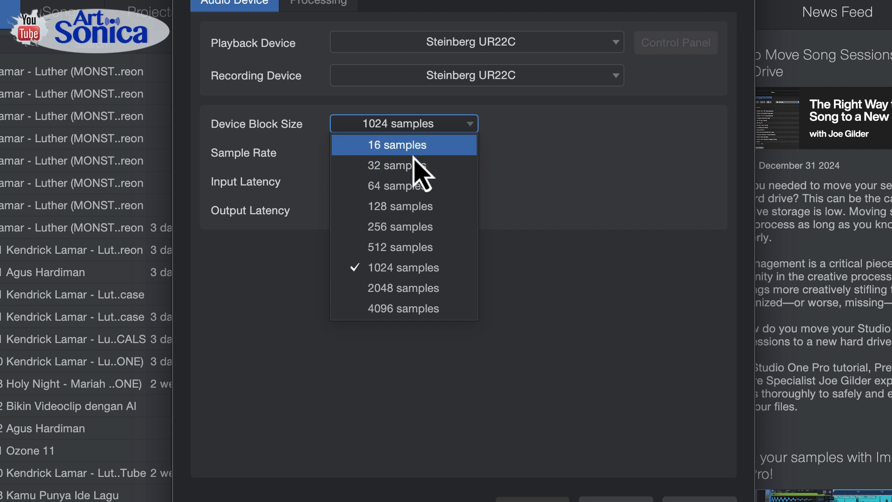
left_click(417, 187)
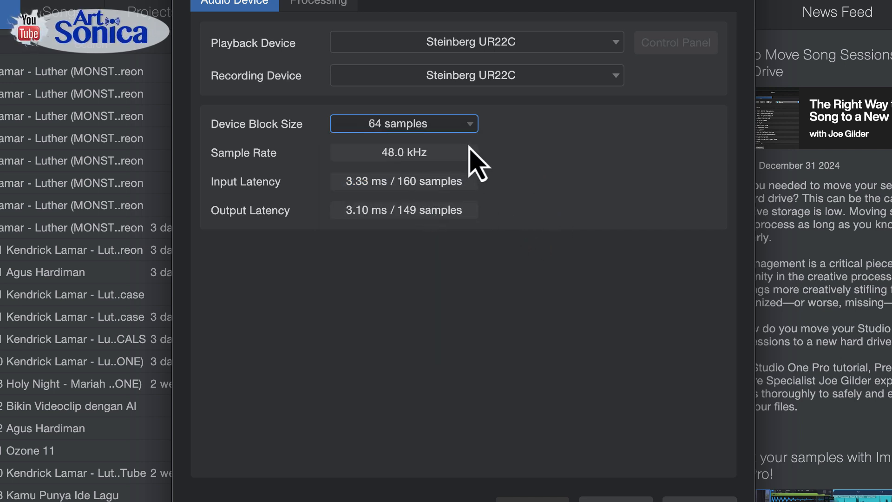
left_click(470, 124)
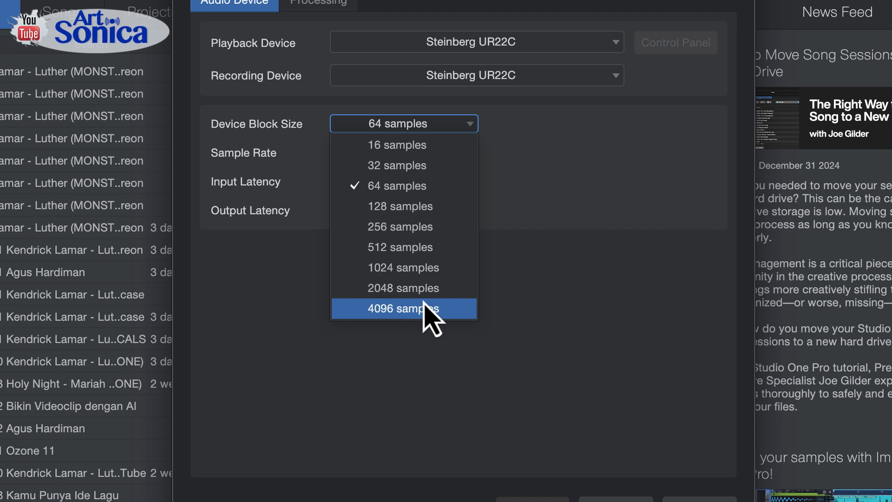
left_click(412, 207)
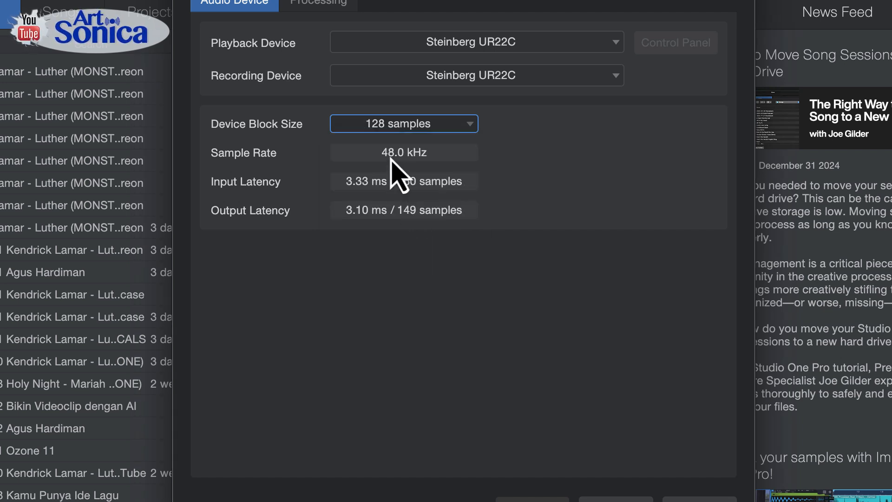
left_click(441, 128)
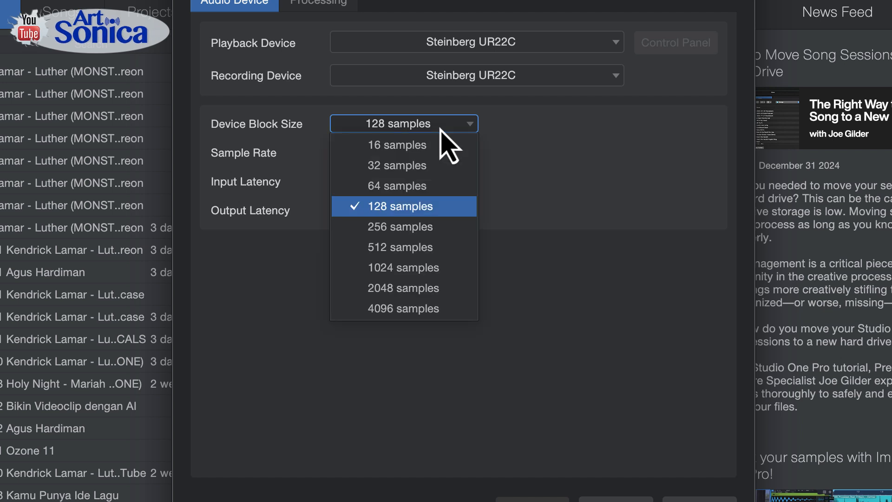
left_click(442, 207)
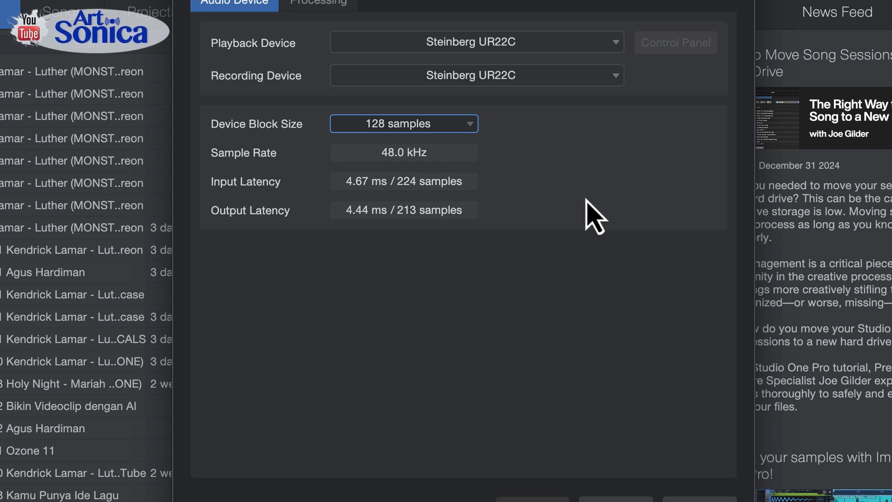
left_click(469, 129)
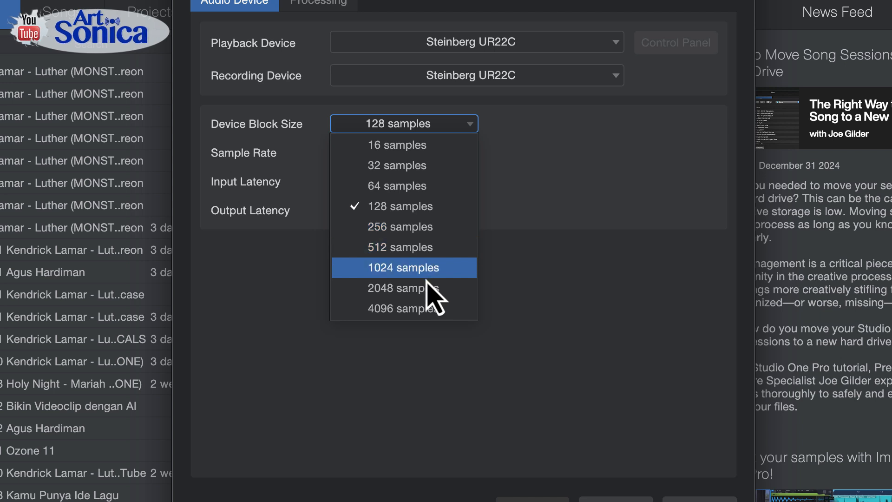
left_click(443, 208)
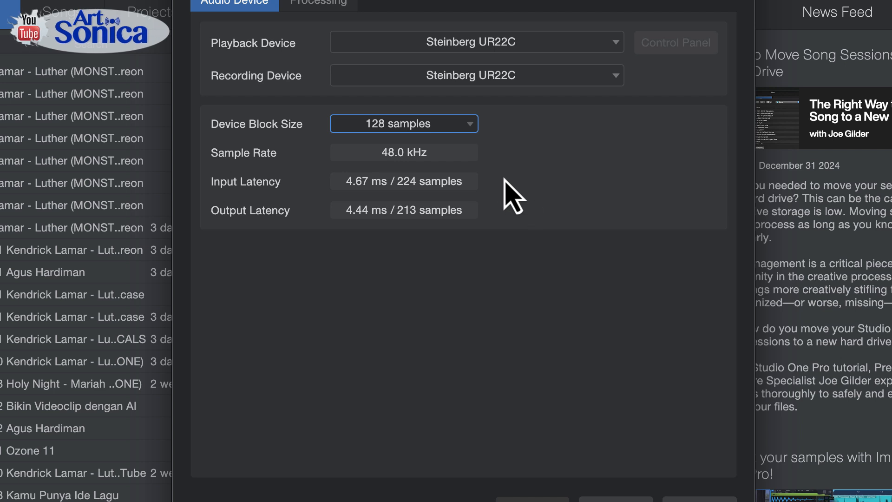
Try Device Block Sizes of 256 and 512 samples and return the setting to 128 samples
left_click(464, 130)
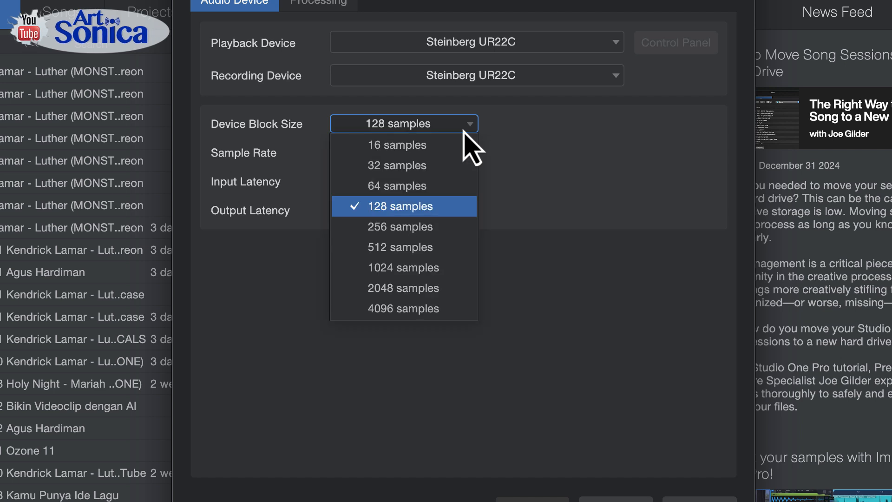
left_click(409, 227)
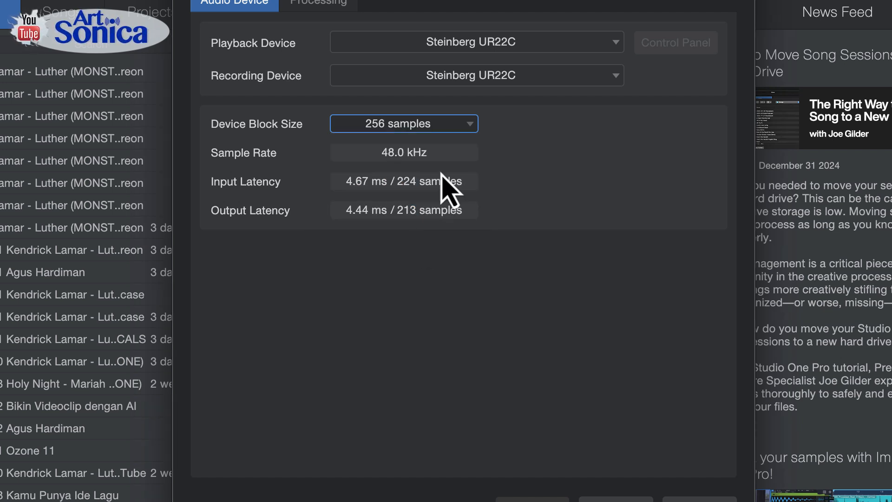
left_click(447, 128)
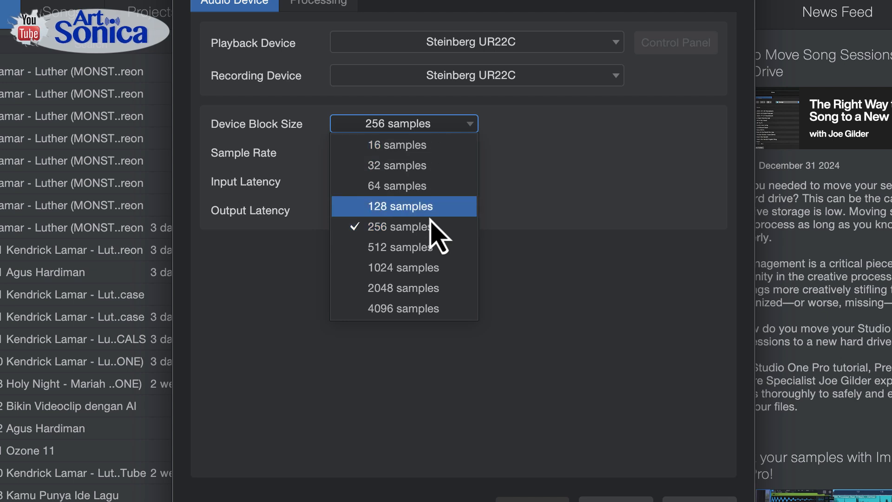
left_click(434, 250)
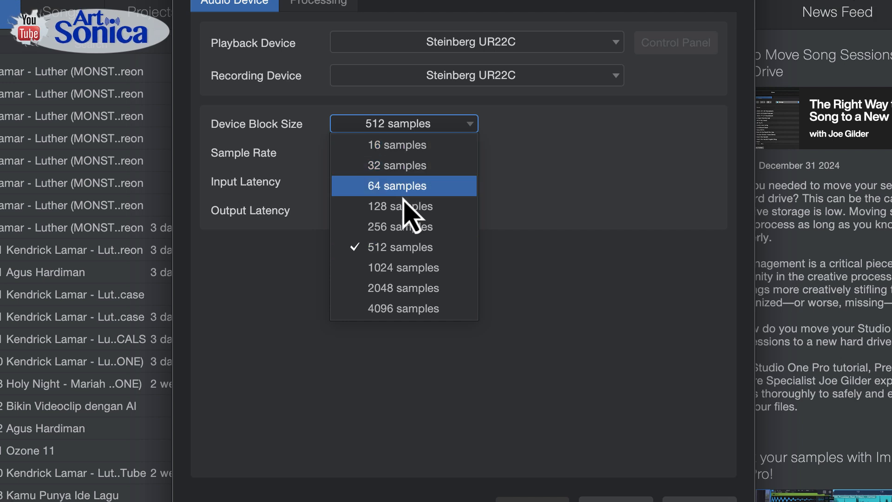
left_click(411, 207)
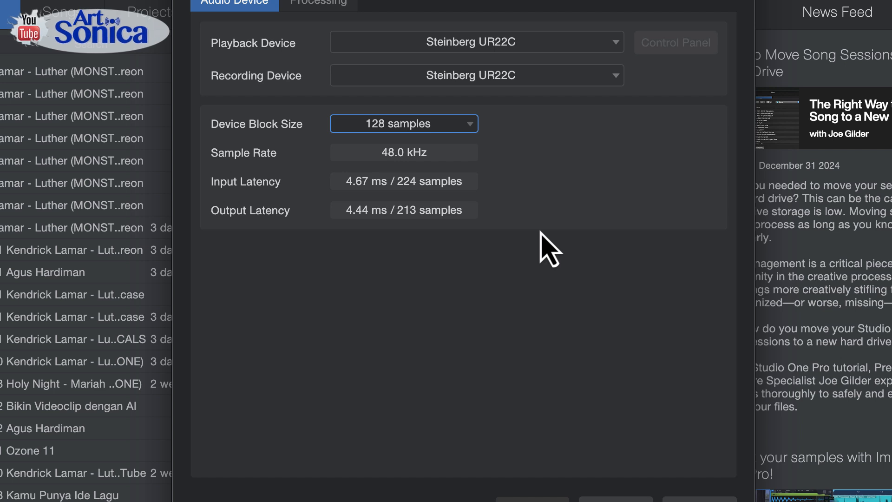
Try Device Block Sizes of 1024 and 16 samples and return the setting to 128 samples
left_click(409, 128)
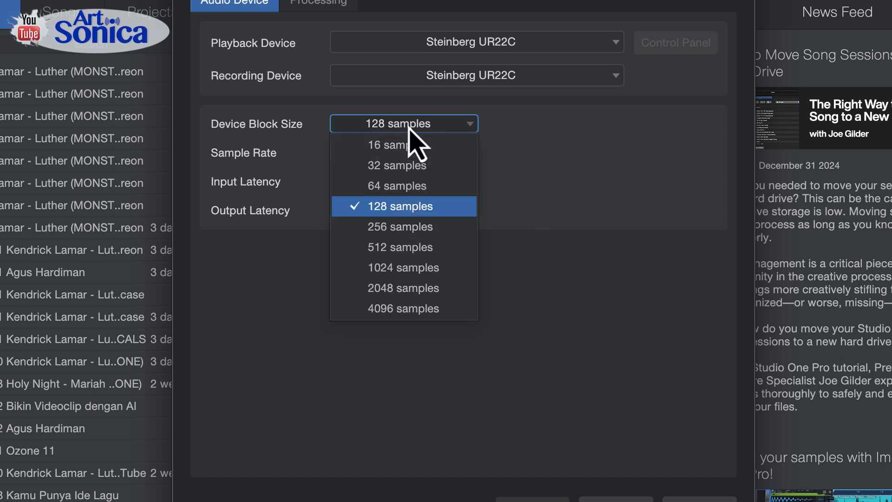
left_click(456, 274)
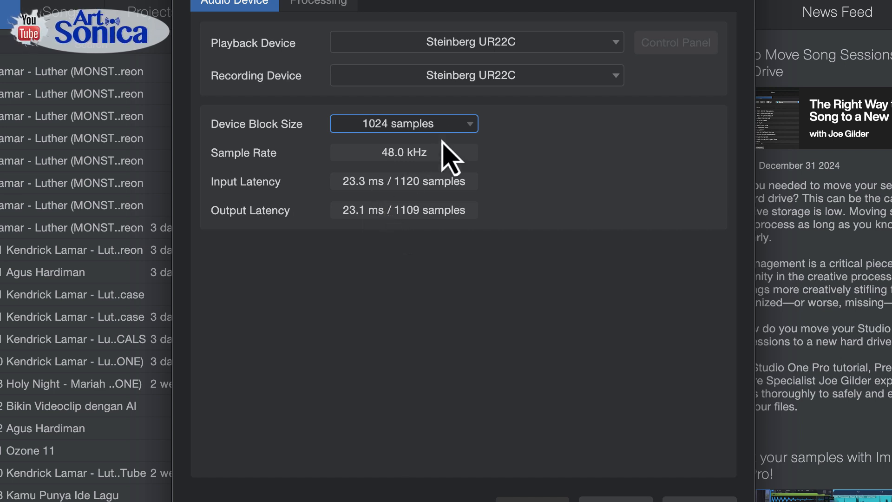
left_click(458, 124)
left_click(440, 145)
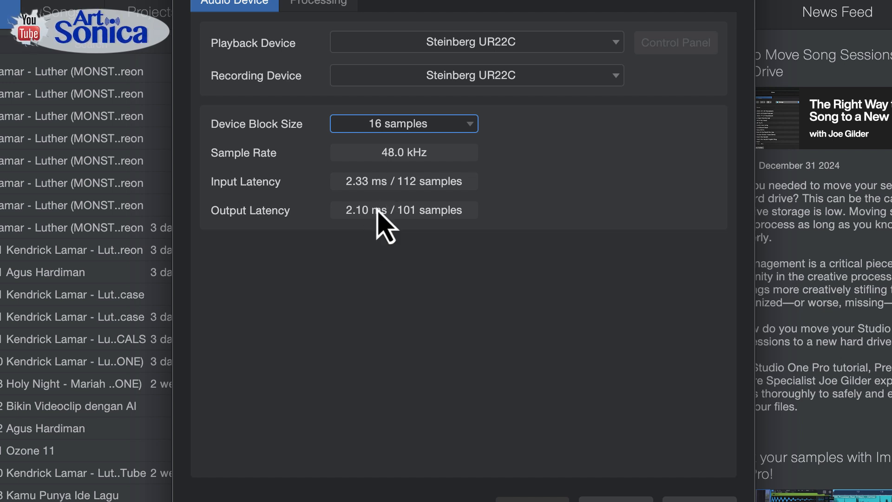
left_click(470, 125)
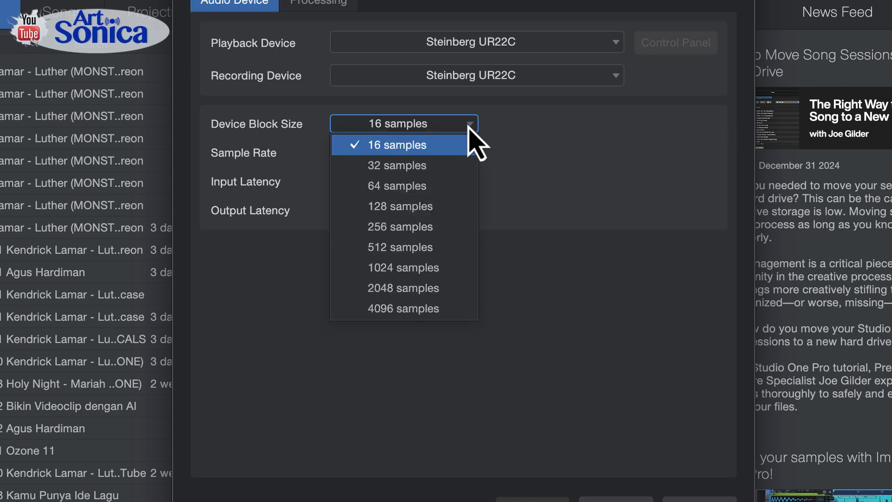
left_click(426, 208)
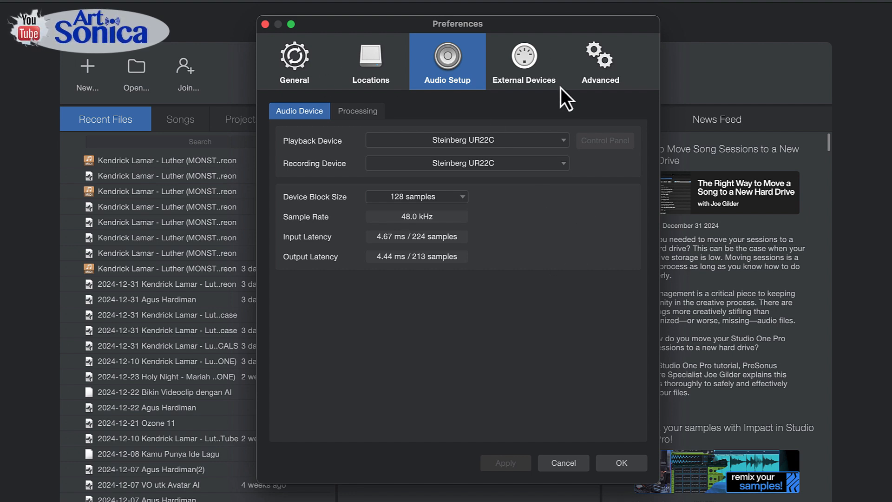
Remove the Nautilus 88 keyboard from the external devices and delete its KORG Nautilus 88 model from User Devices
left_click(526, 77)
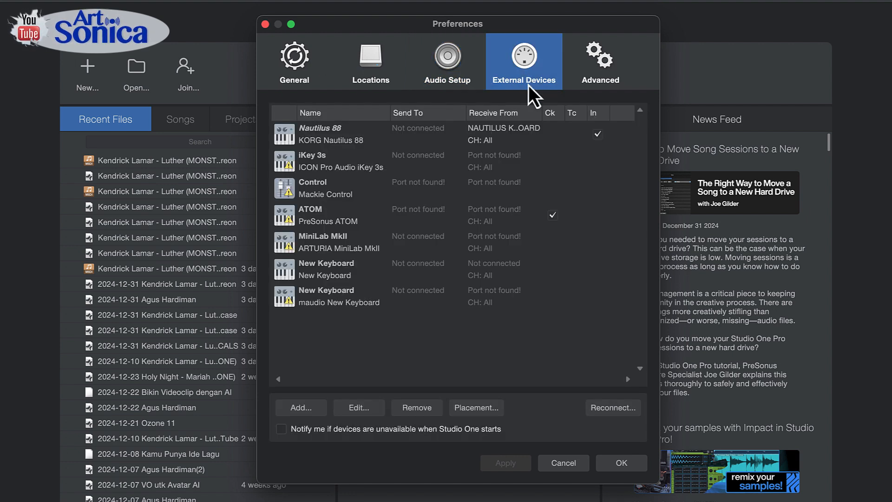
left_click(352, 140)
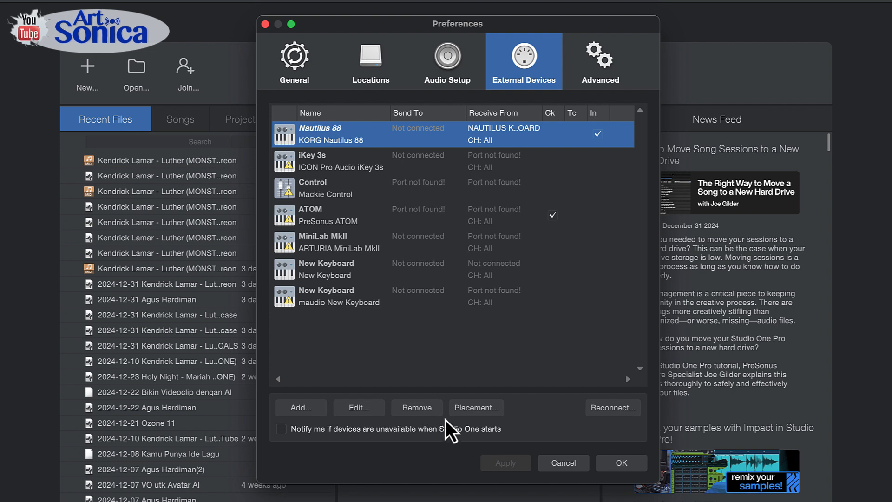
left_click(428, 409)
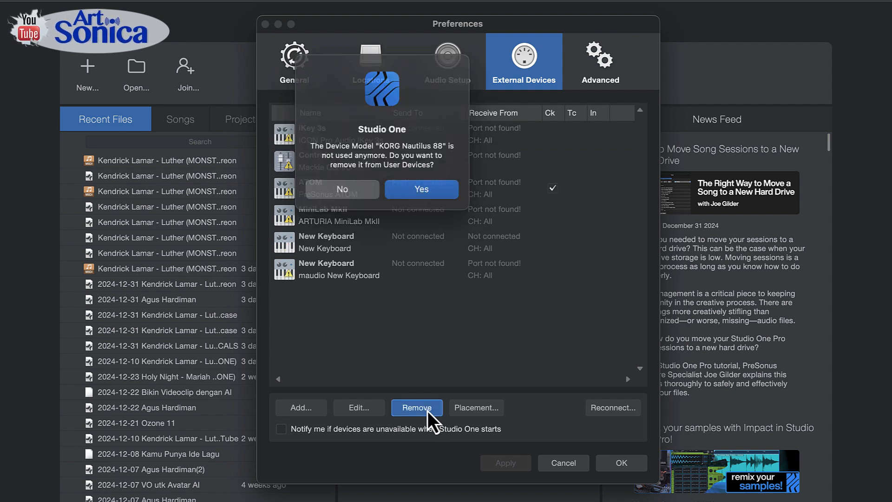
left_click(420, 188)
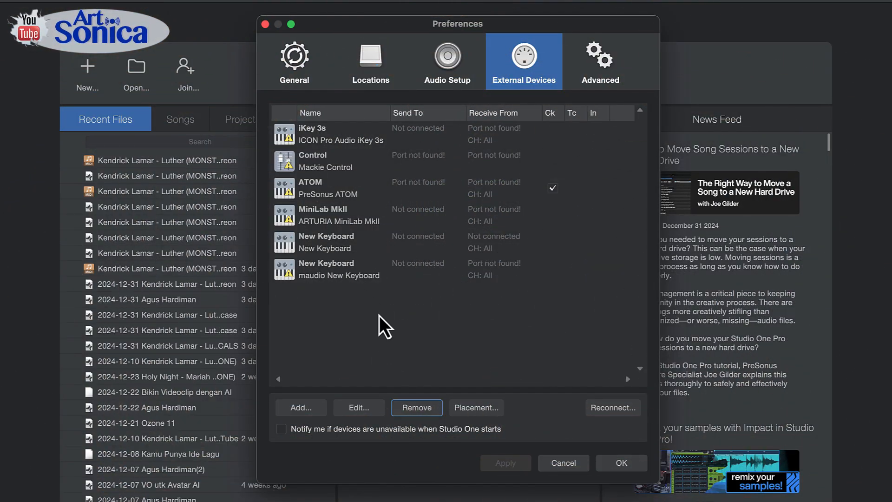
Start adding an external device, look through the manufacturer list including KORG, and choose the generic New Keyboard model
left_click(306, 411)
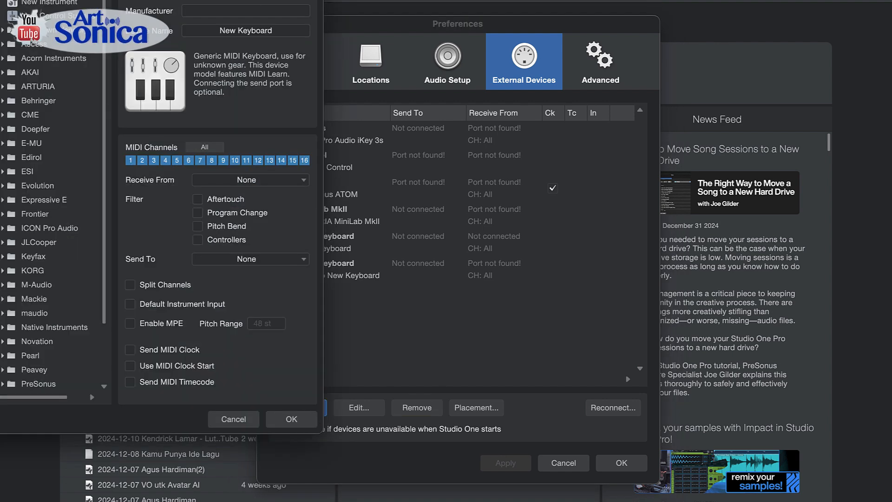
left_click_drag(239, 1, 437, 83)
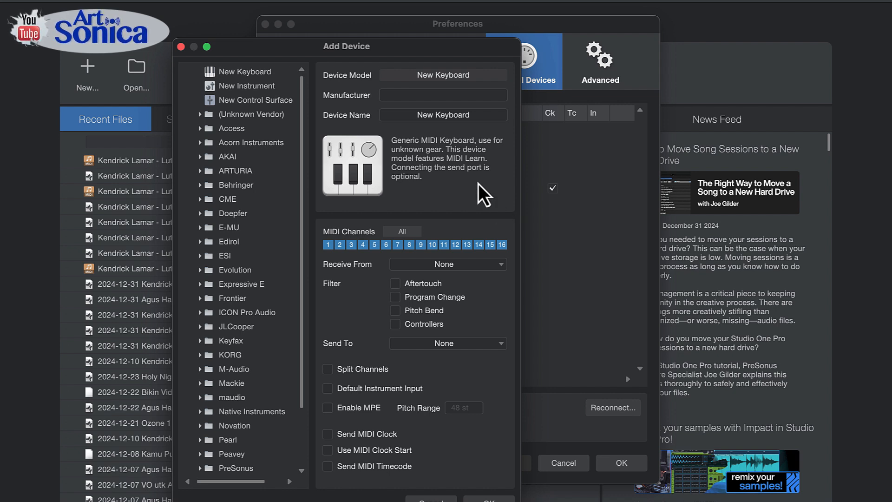
scroll(228, 404, "down", 3)
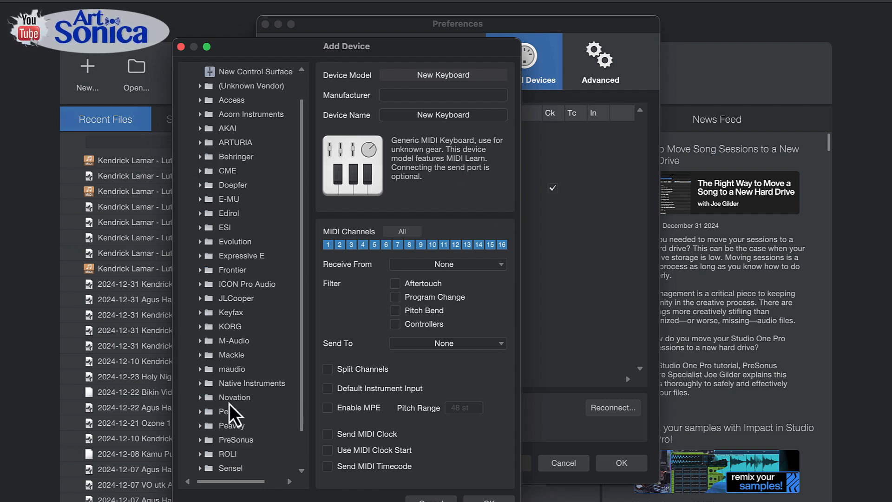
left_click(200, 313)
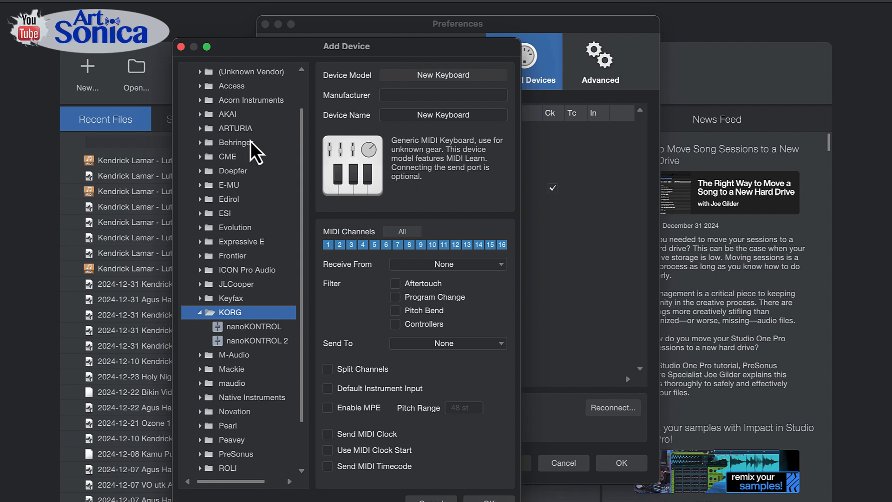
scroll(244, 145, "up", 3)
left_click(260, 73)
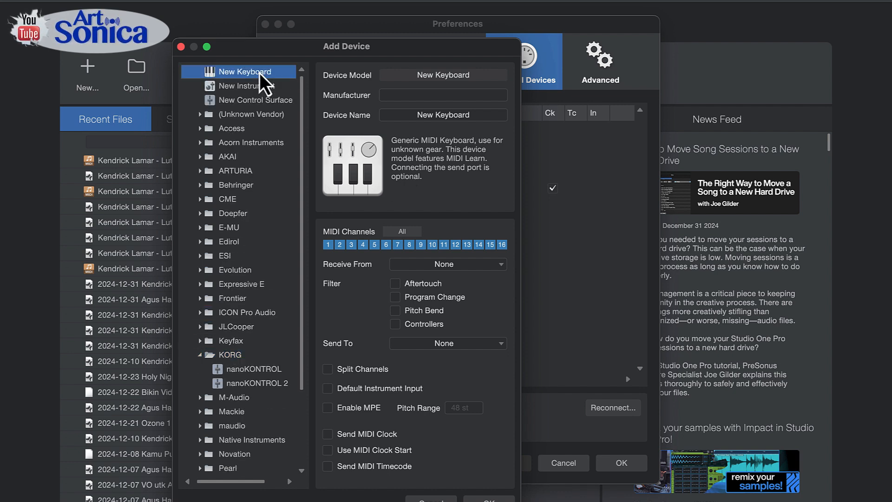
Set the new keyboard's manufacturer to KORG and its device name to Nautilus 88
left_click(409, 95)
type("KOR4G")
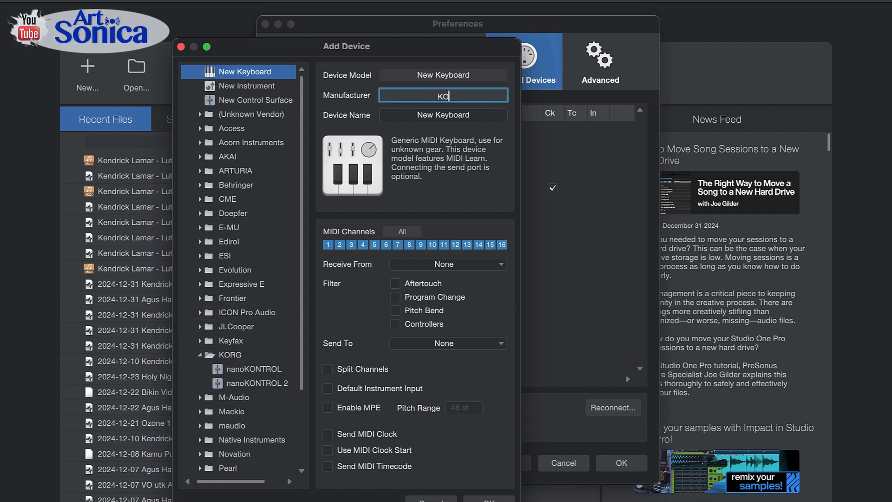
key("BackSpace")
key("BackSpace")
type("G")
left_click(409, 117)
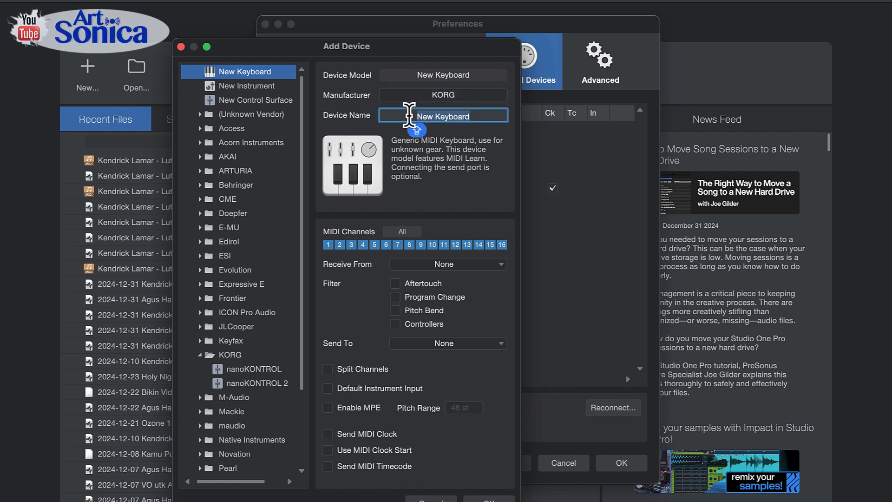
type("Nautilus 8")
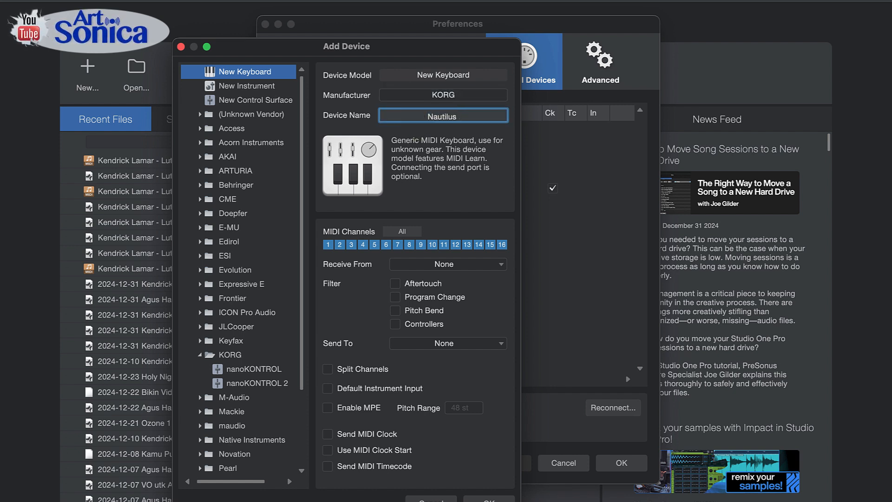
type("8")
key("Return")
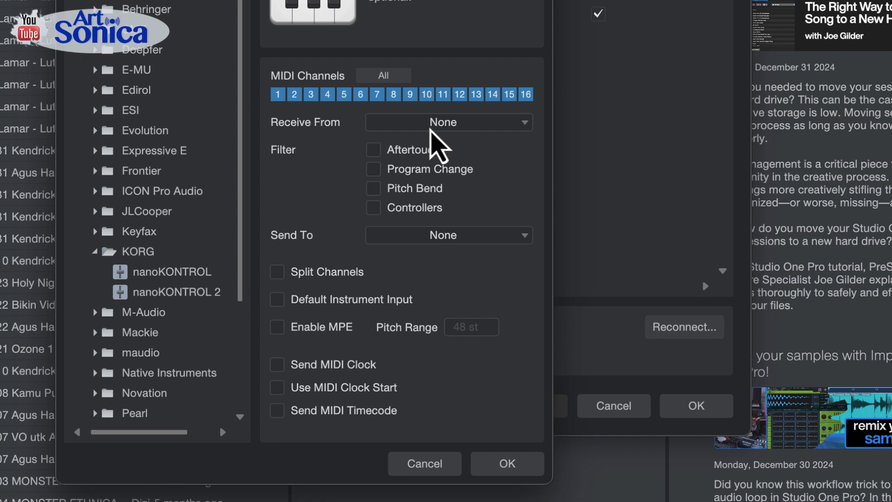
Receive MIDI from NAUTILUS KEYBOARD, make the device the Default Instrument Input, and add it to the external devices
left_click(488, 128)
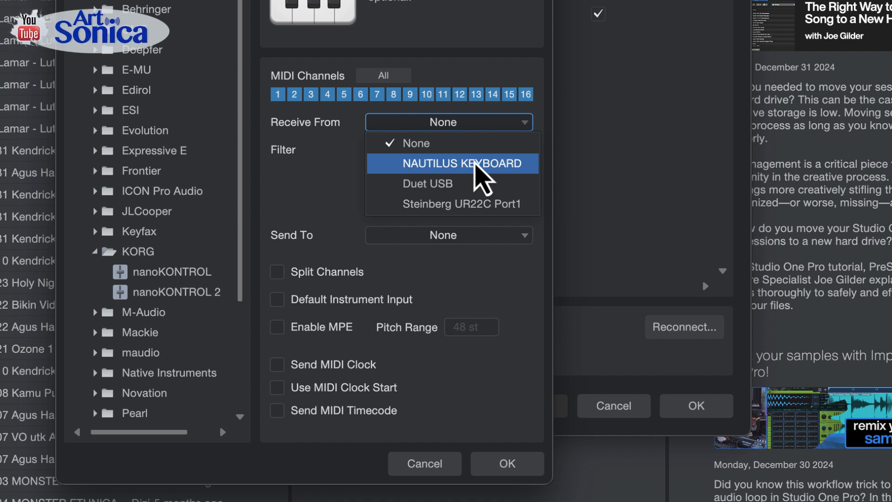
left_click(473, 165)
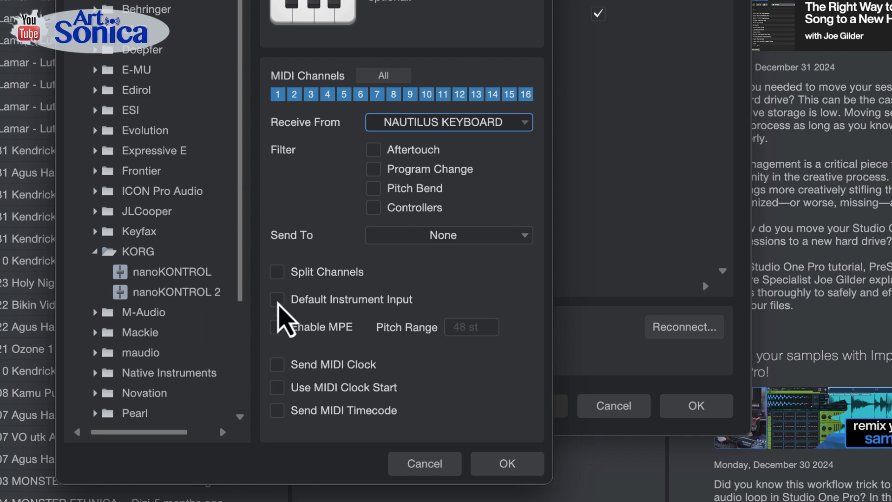
left_click(278, 300)
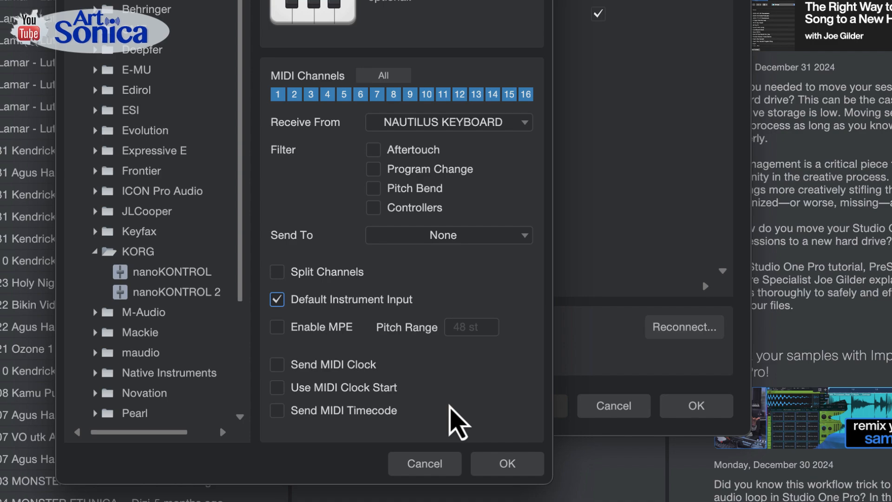
left_click(498, 455)
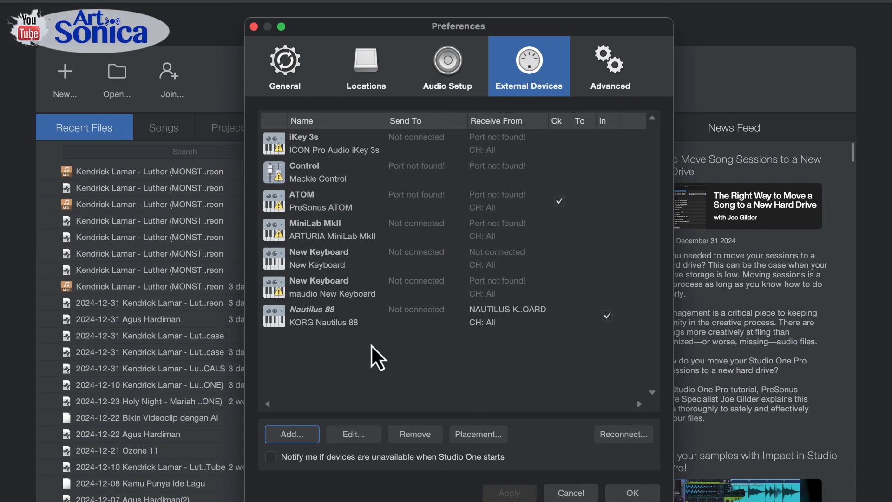
Look through the Nautilus 88, MiniLab MkII, ATOM and iKey 3s entries and accept the preferences
left_click(370, 325)
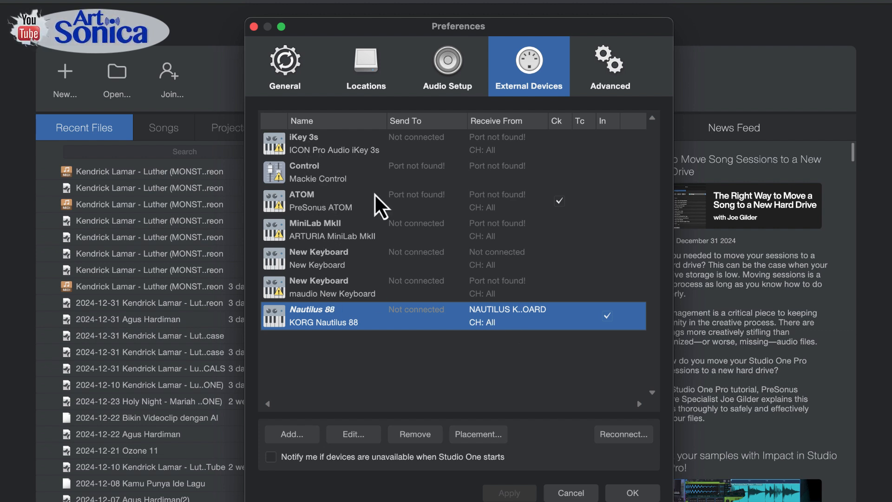
left_click(331, 237)
left_click(327, 204)
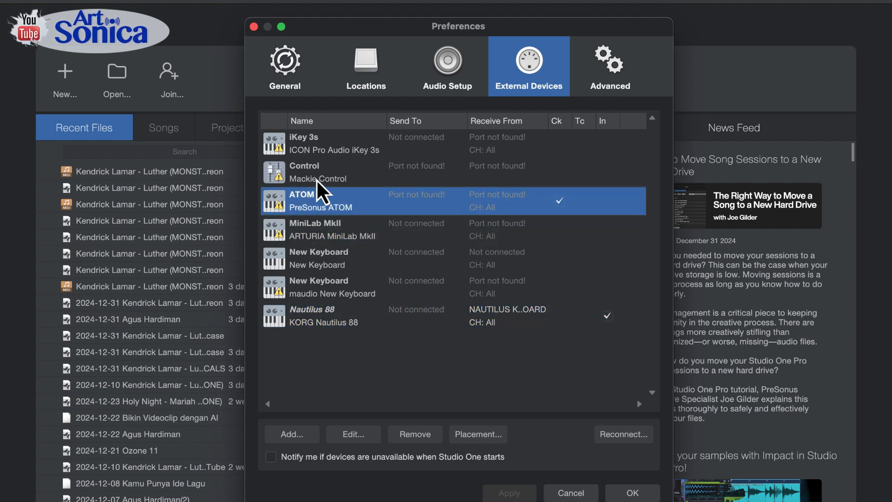
left_click(318, 149)
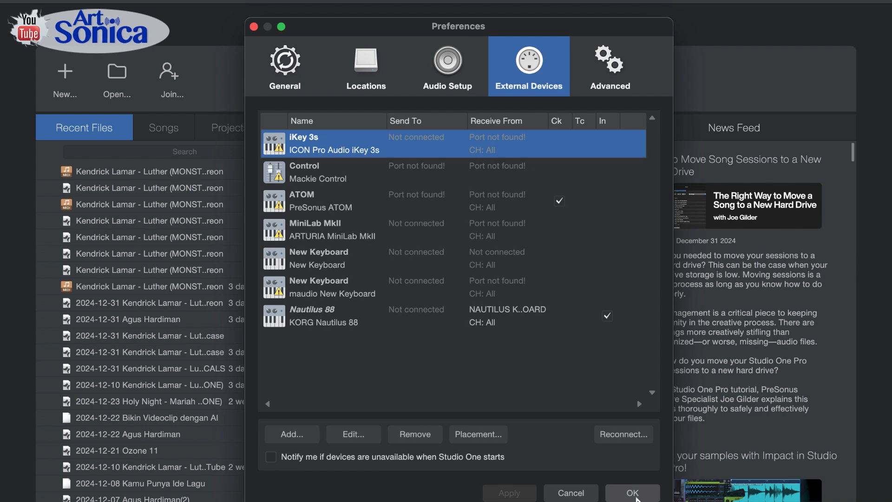
left_click(633, 493)
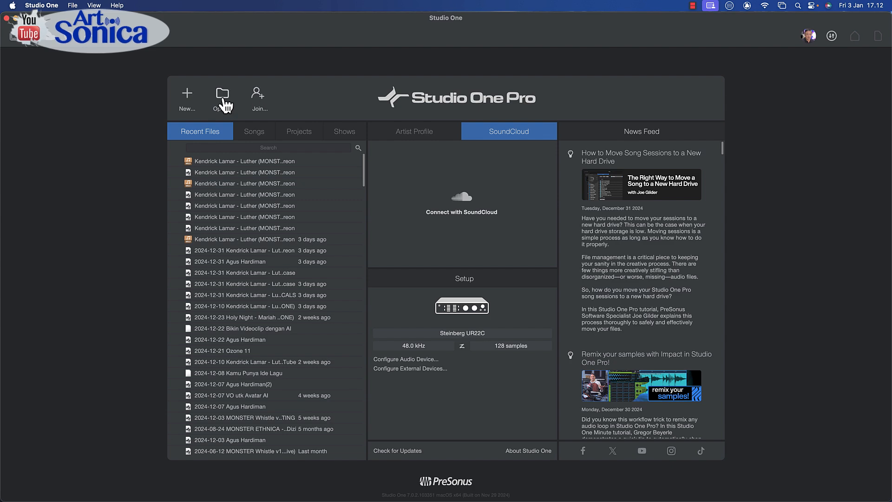
Start a new Record and Mix song and replace the artist's name after the date in the song name with "Raisa - cinta"
left_click(187, 98)
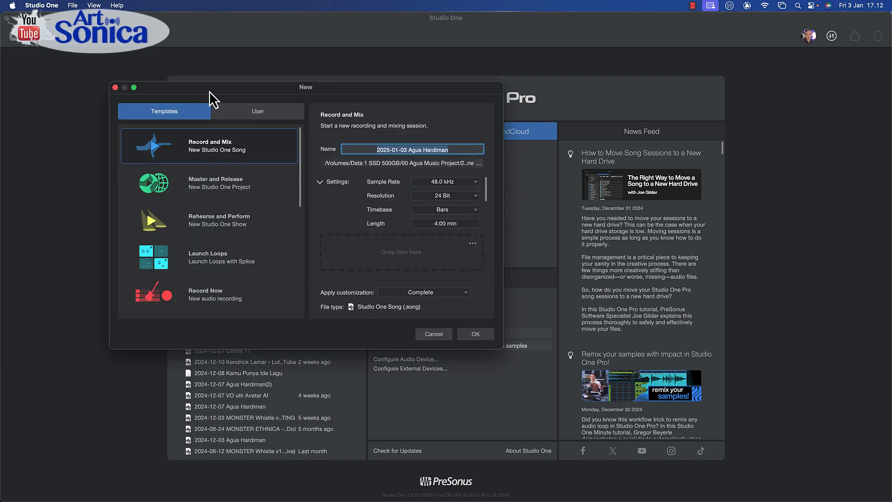
left_click_drag(213, 90, 305, 91)
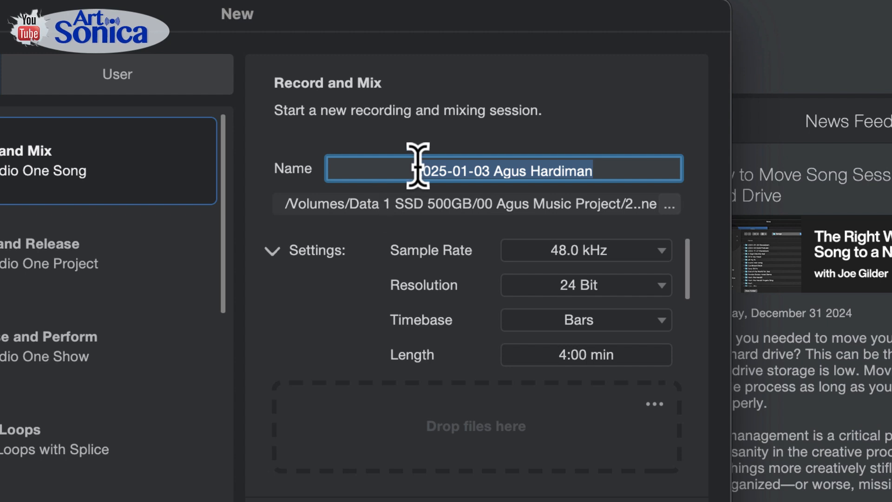
left_click(504, 169)
double_click(504, 164)
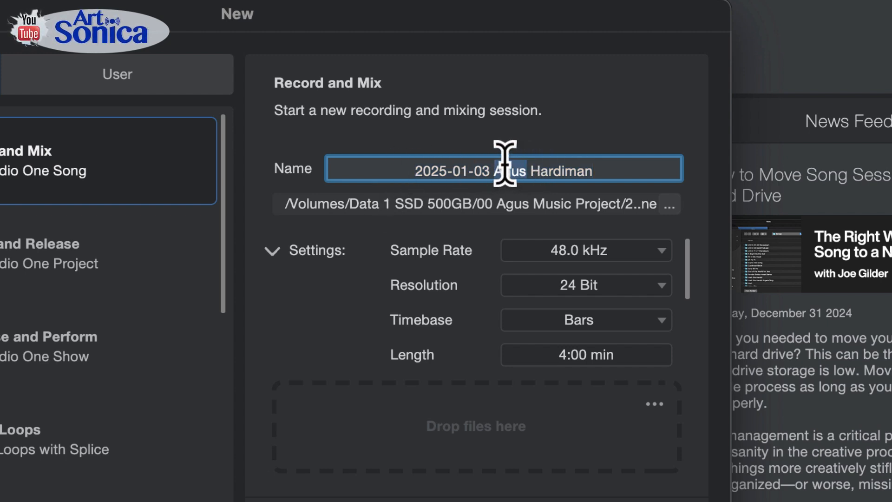
left_click_drag(506, 164, 645, 152)
left_click(646, 155)
left_click(525, 160)
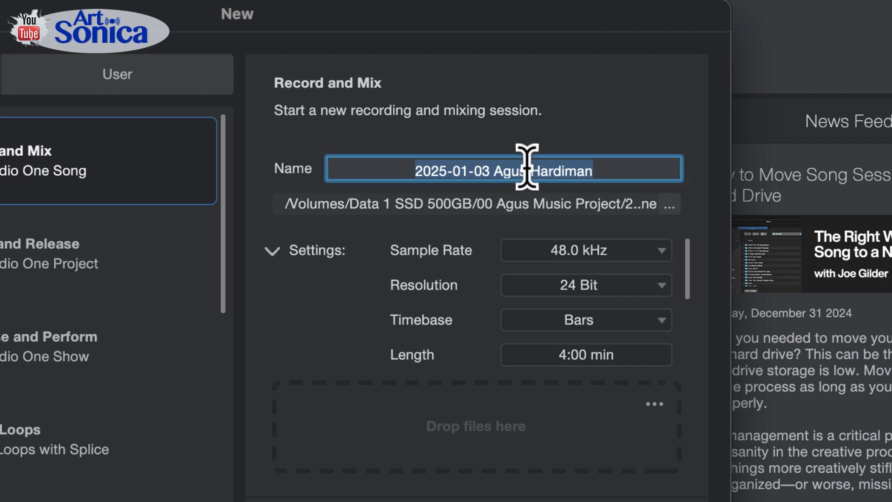
left_click(511, 165)
double_click(509, 166)
left_click_drag(509, 165, 611, 163)
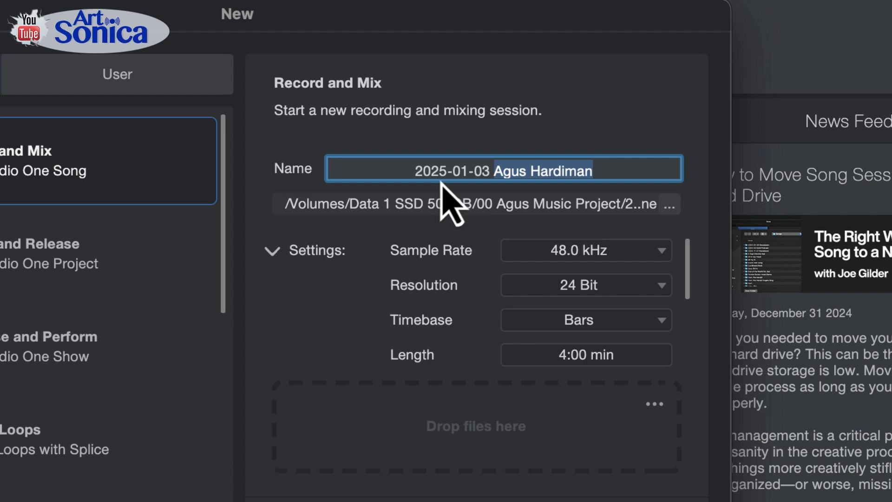
type("Rais")
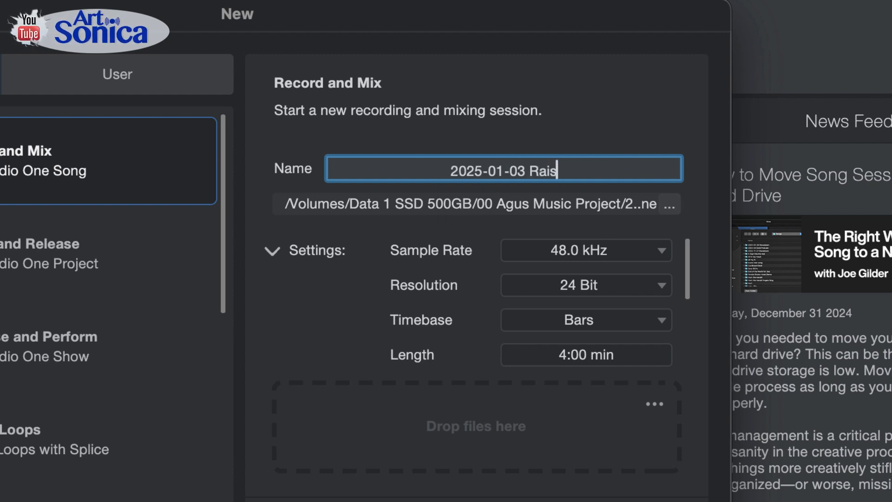
type("a - cinta")
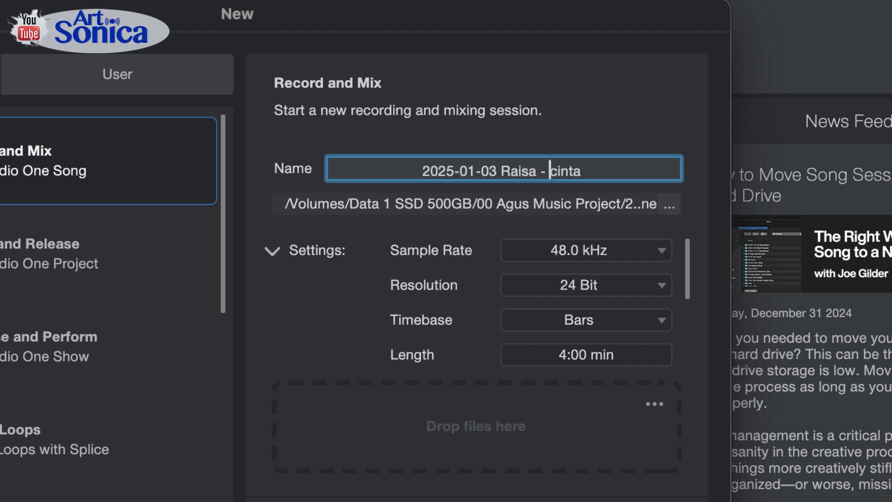
Capitalize "Cinta" in the song name and append "(Aransemen)" to it
type(" C")
key("End")
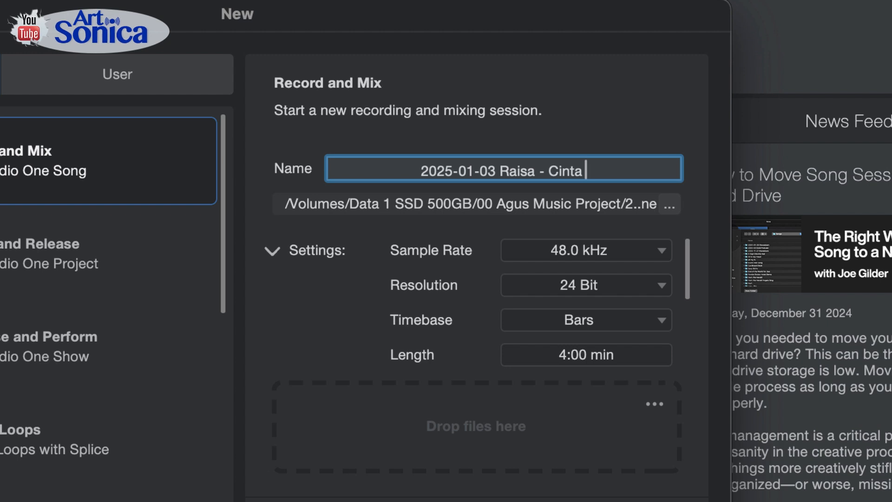
type("(Arans")
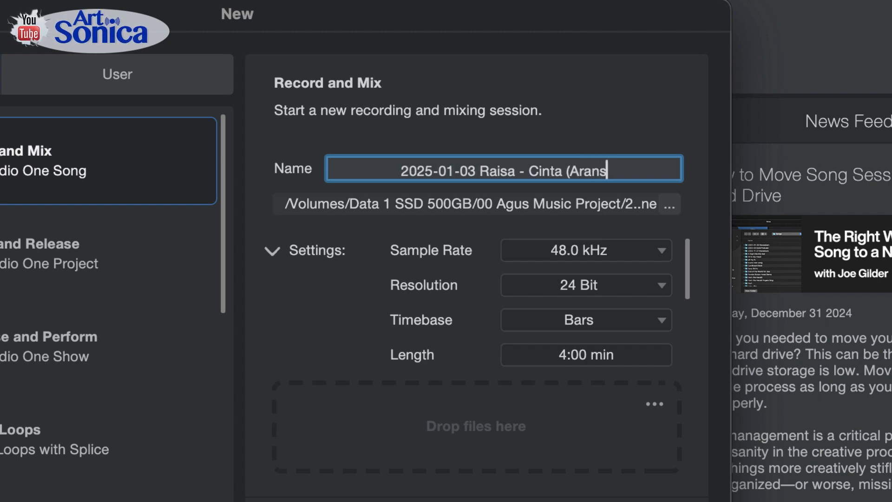
type("e,em")
key("BackSpace")
key("BackSpace")
key("BackSpace")
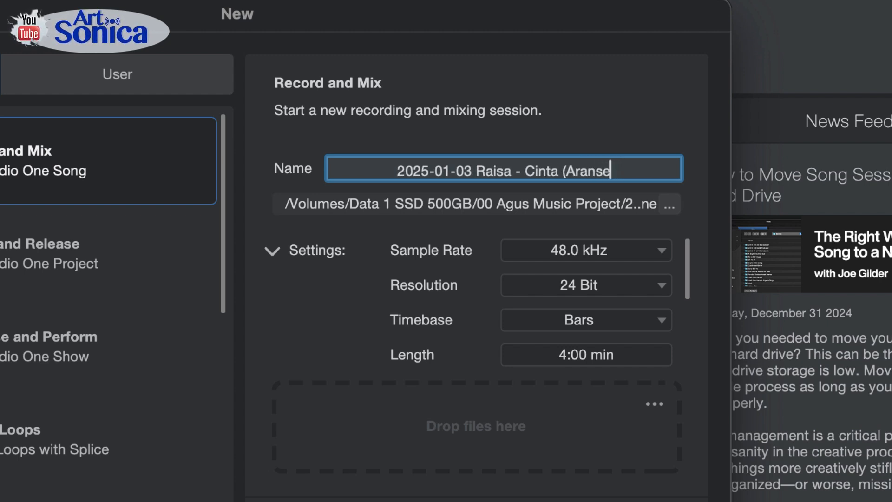
type("men)")
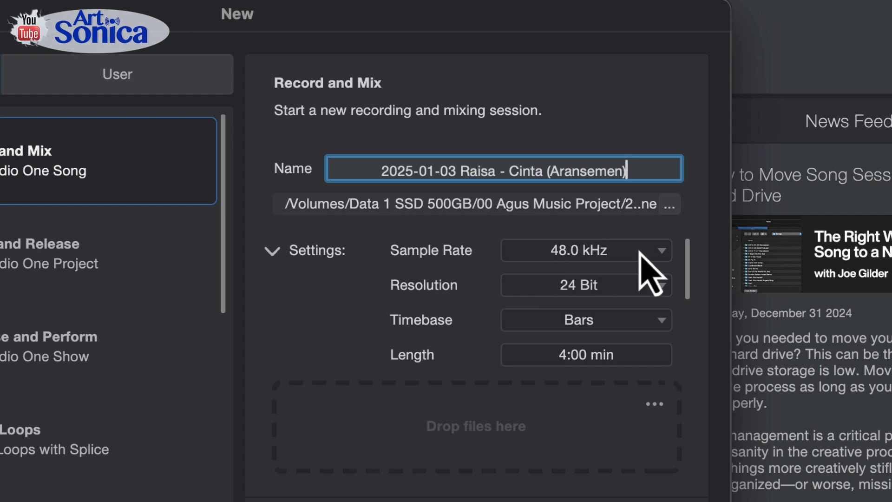
Look through the sample rates, try 44.1 kHz for the song, and set it back to 48.0 kHz
left_click(660, 251)
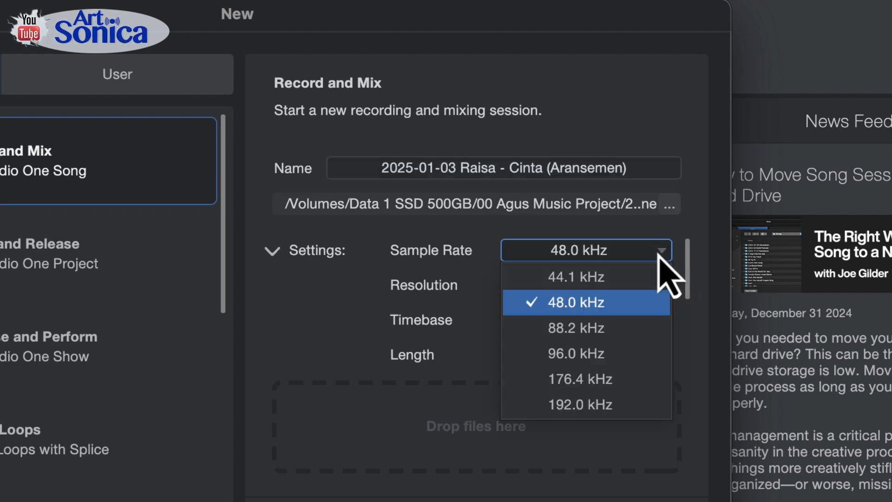
left_click(591, 303)
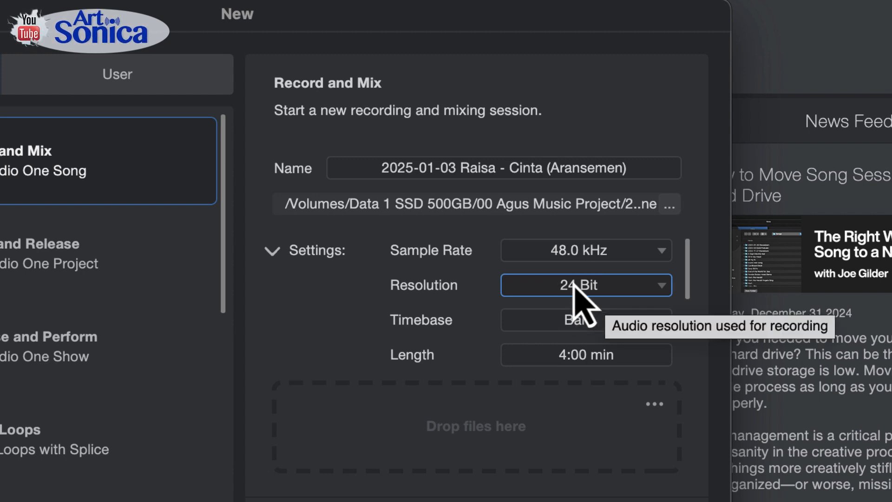
left_click(570, 253)
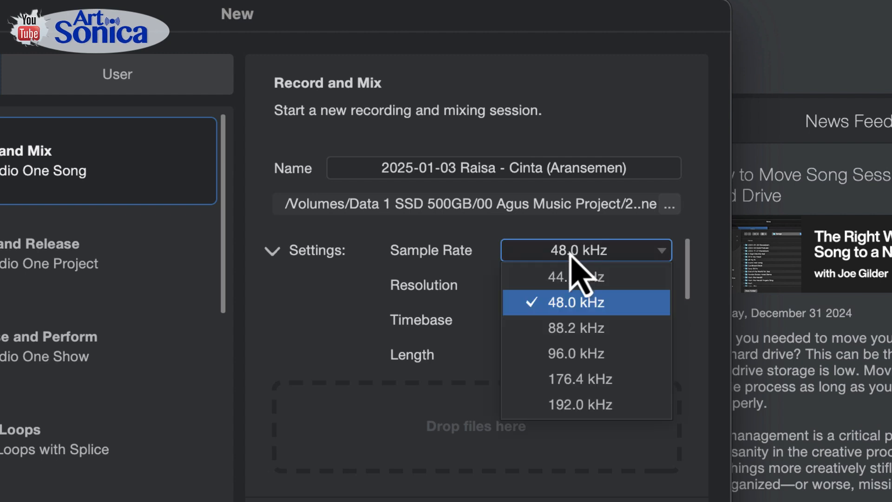
left_click(576, 276)
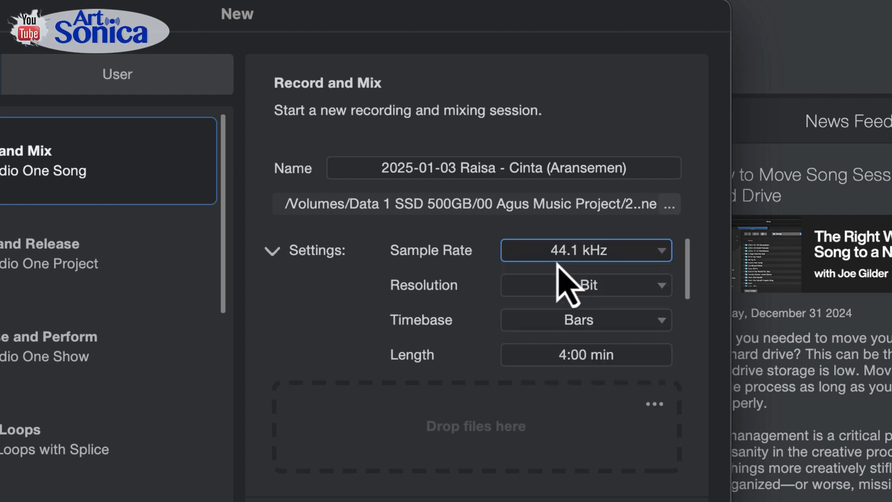
left_click(584, 252)
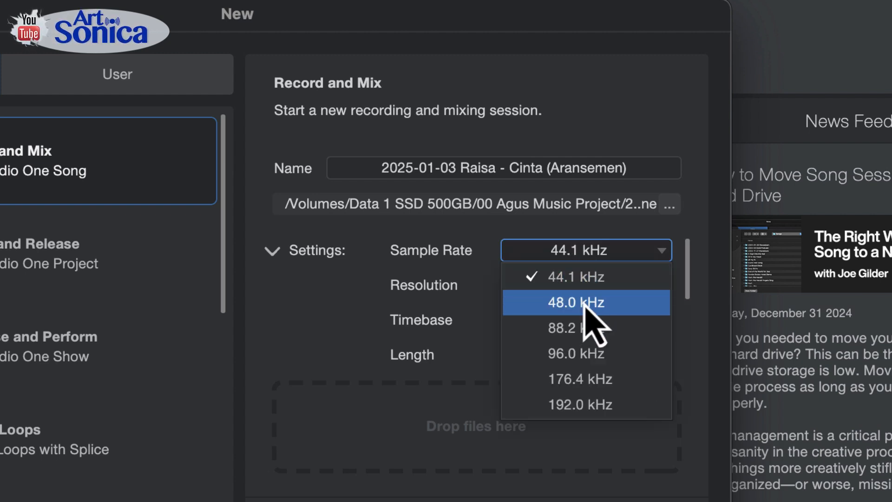
left_click(584, 302)
left_click(589, 254)
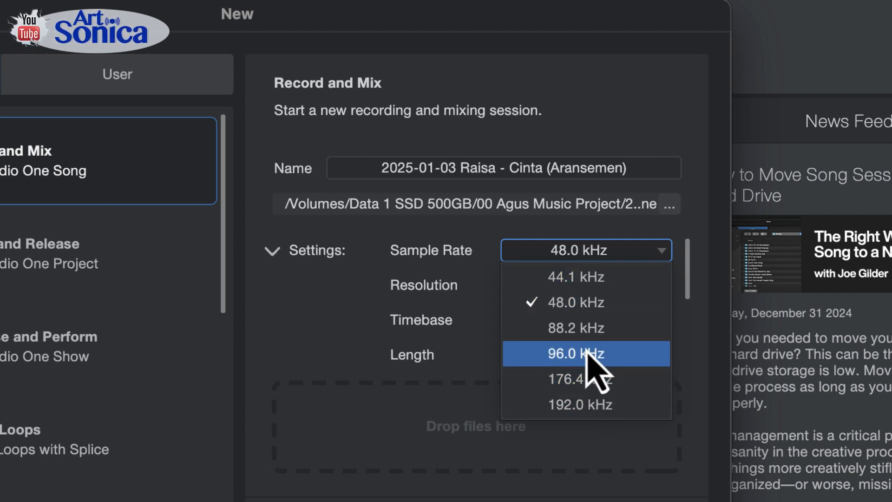
left_click(245, 273)
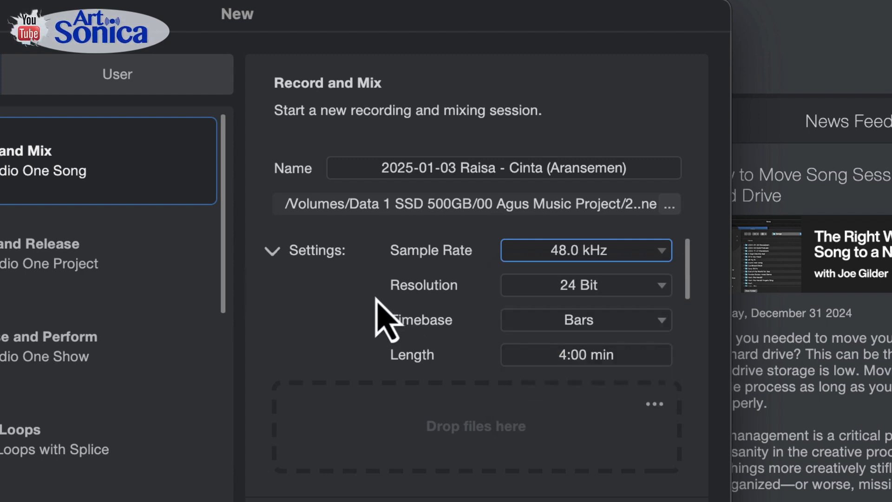
Try Seconds as the song's timebase and set it back to Bars
left_click(600, 322)
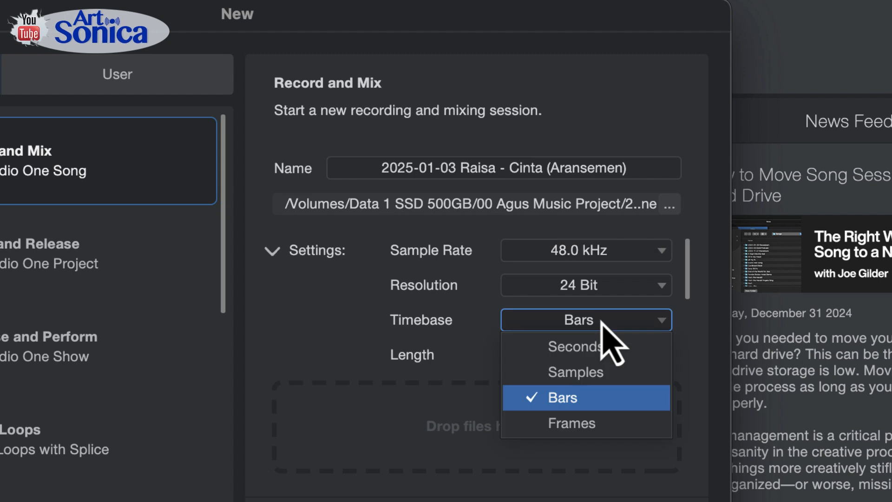
left_click(600, 348)
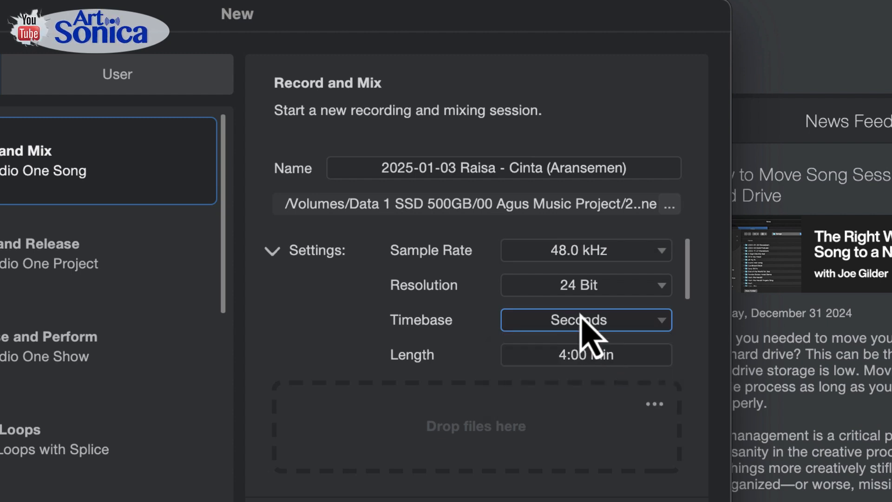
left_click(600, 323)
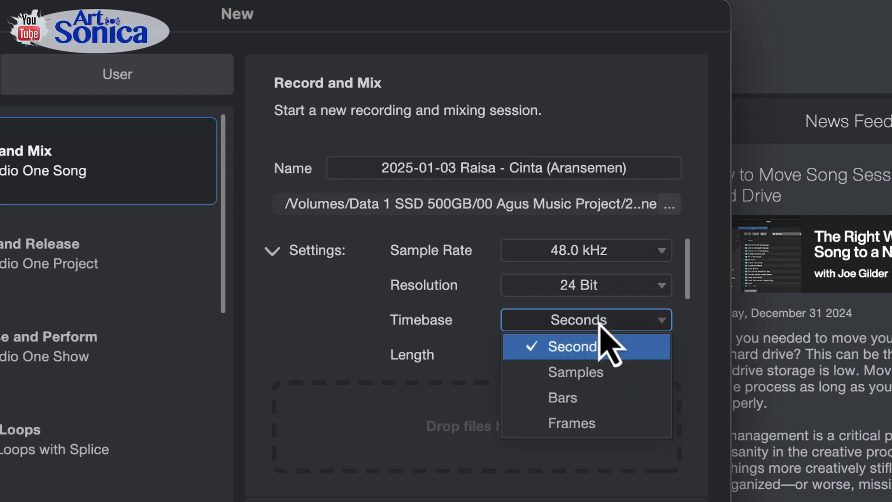
left_click(577, 399)
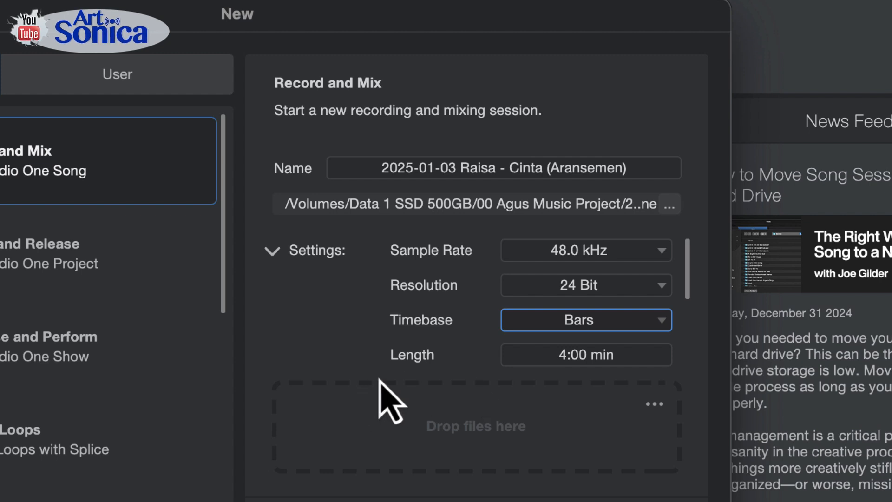
Set the song length to 5 minutes and apply the Complete customization
left_click(559, 356)
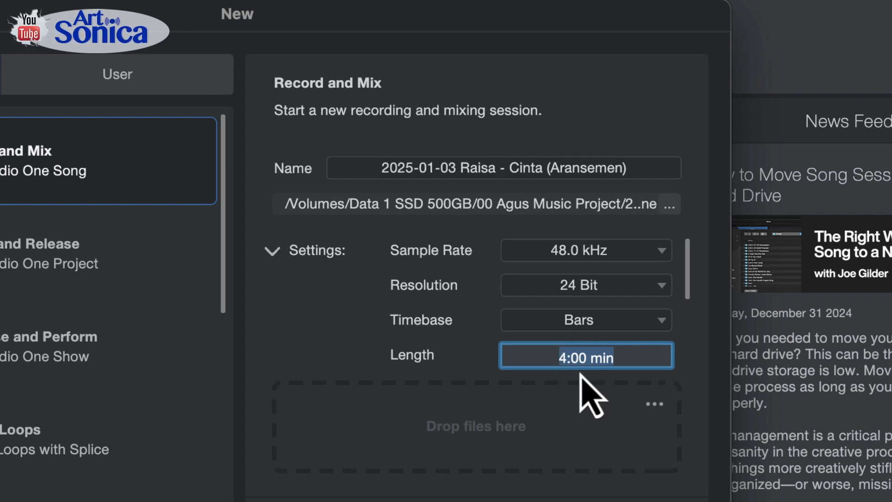
type("56")
key("BackSpace")
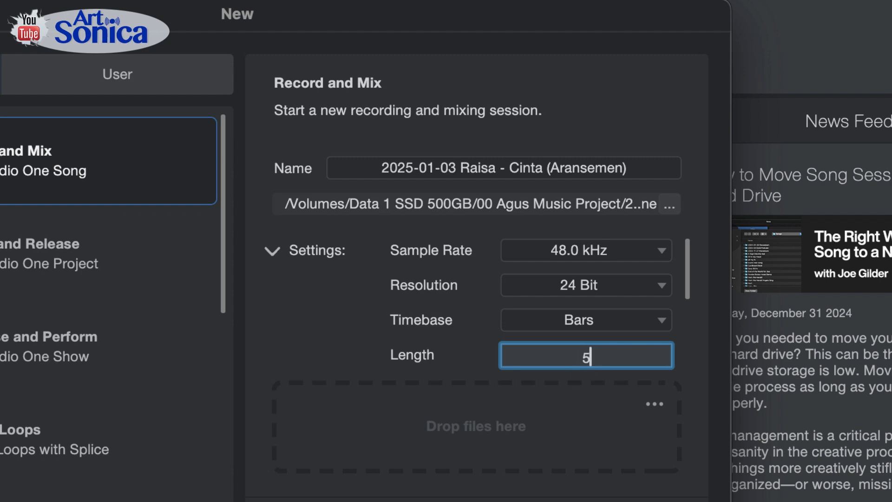
key("Return")
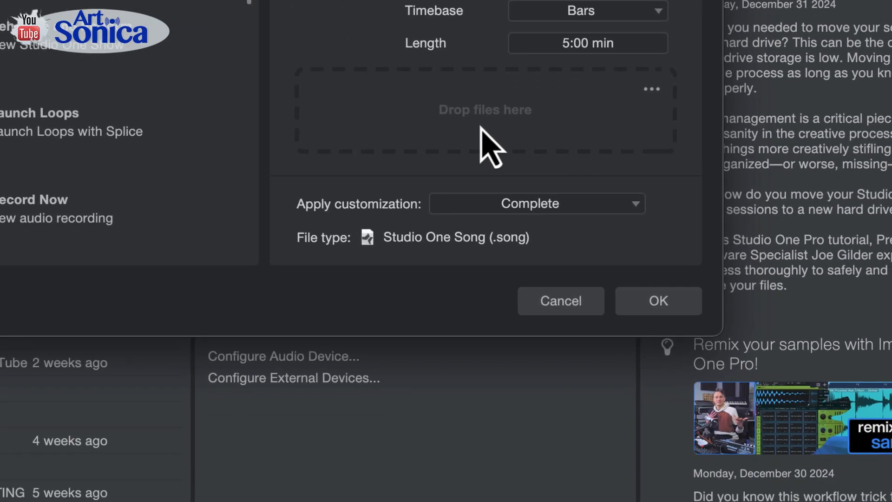
left_click(630, 204)
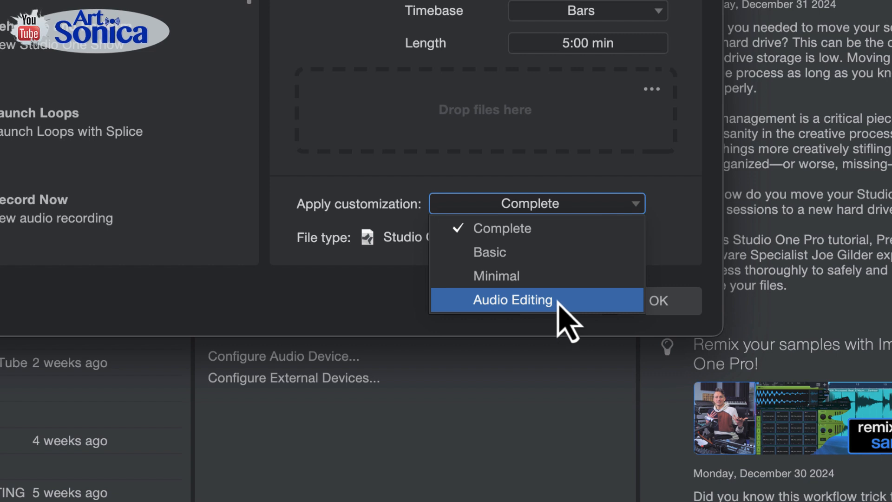
left_click(557, 230)
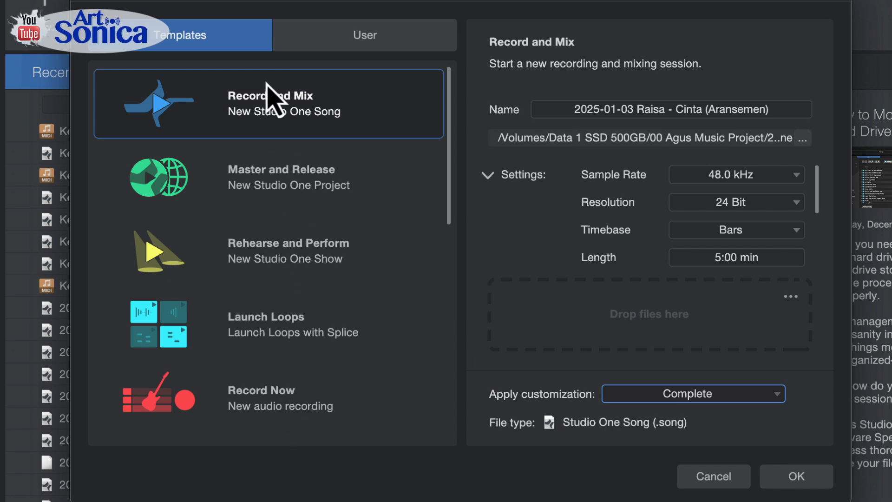
Look at the settings of the Master and Release, Rehearse and Perform, and Launch Loops templates
left_click(278, 204)
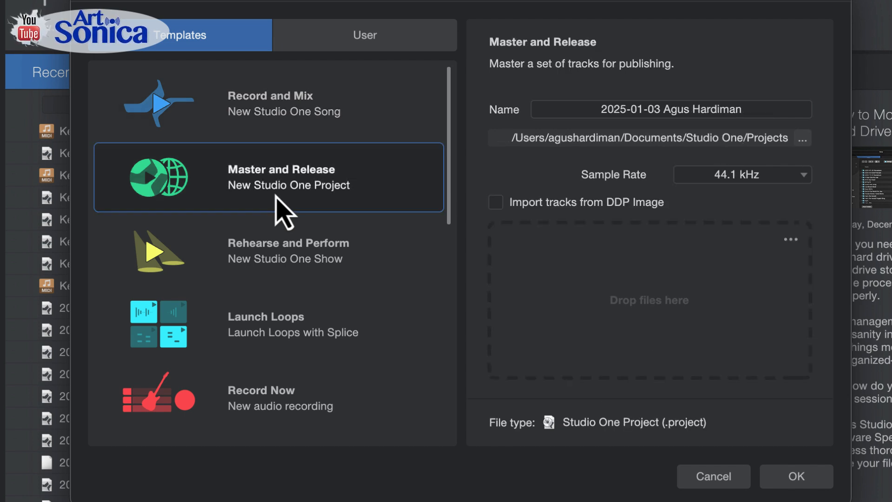
left_click(294, 263)
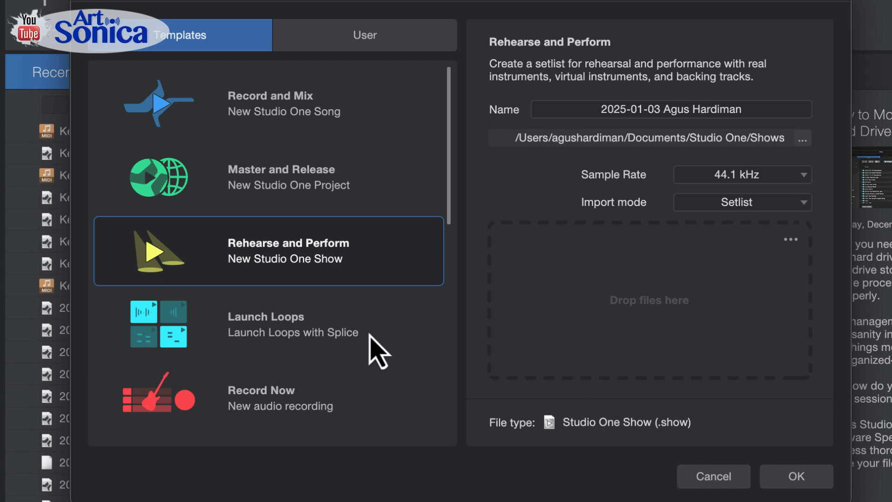
left_click(271, 337)
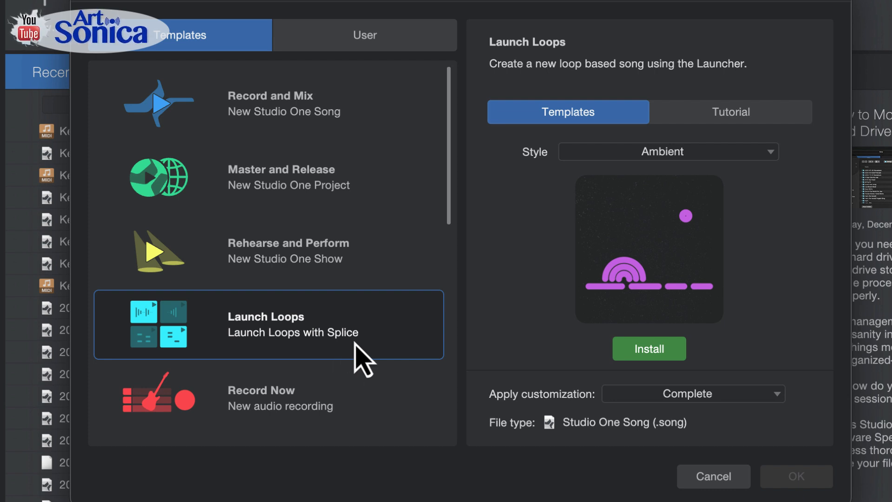
Examine the Record Now template and its Guitar and Vocal, Full Band, and Single Track variants
left_click(266, 389)
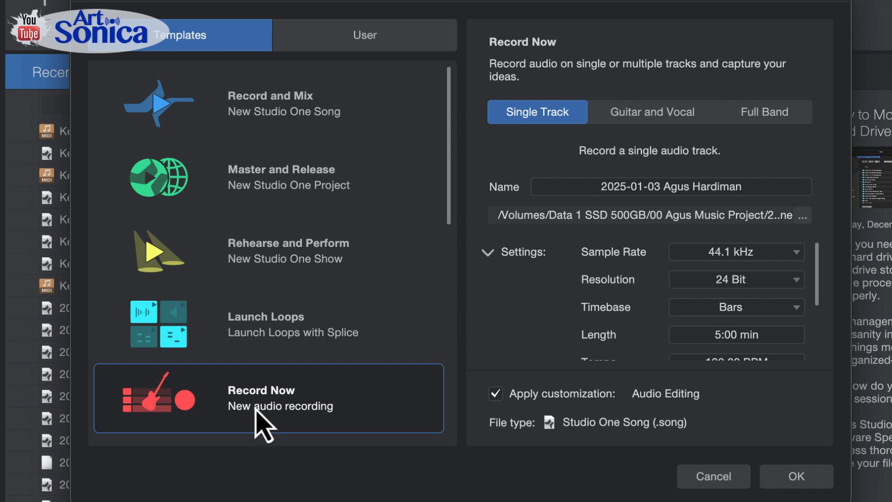
left_click(622, 118)
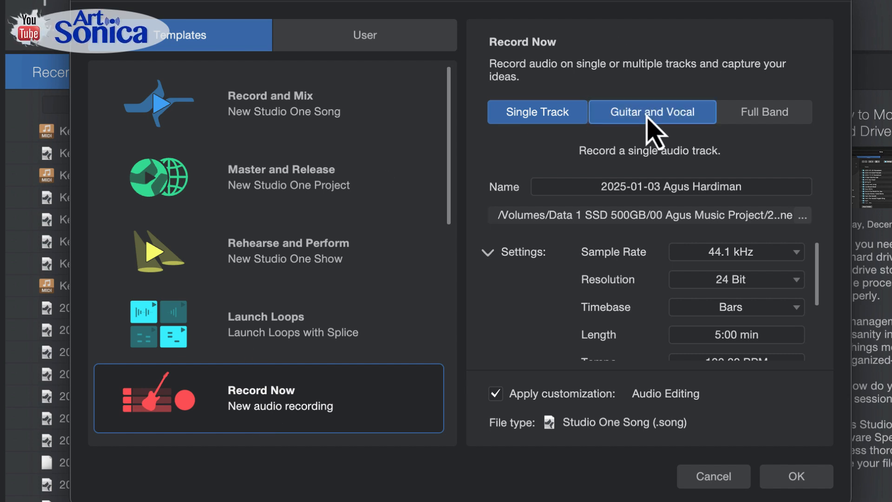
left_click(754, 115)
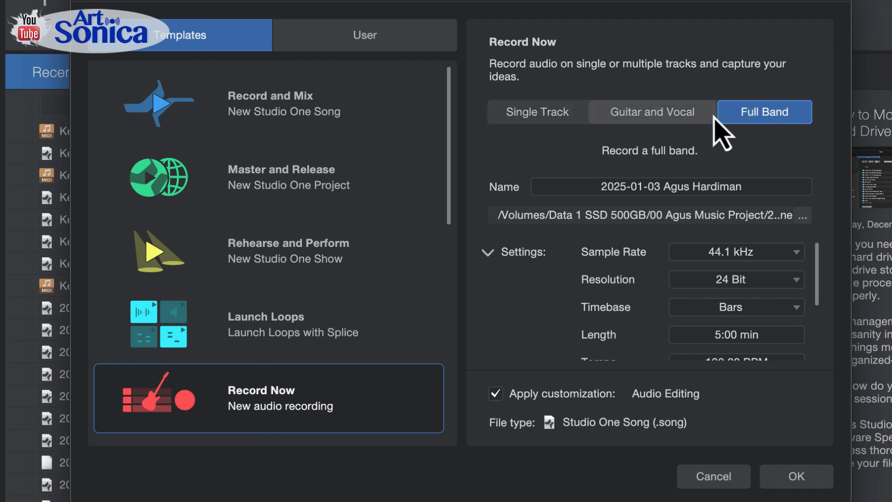
left_click(644, 117)
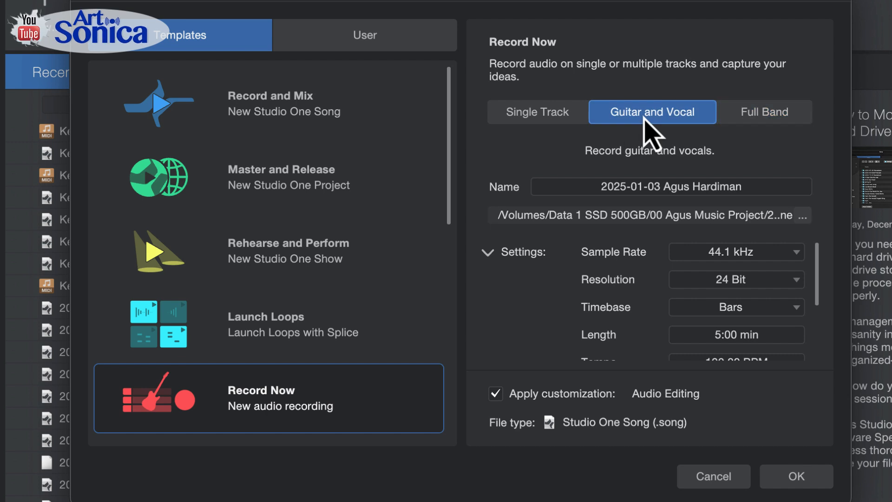
left_click(551, 119)
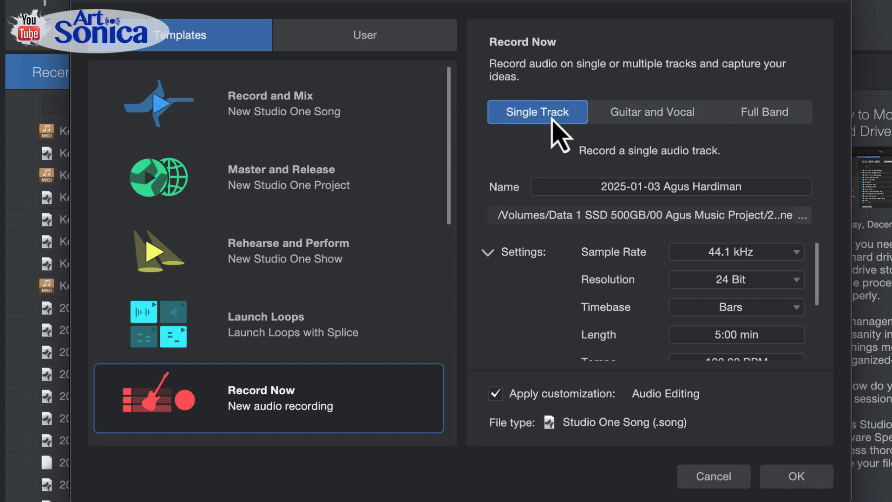
Look through the User templates and create the new song from the Record and Mix template
left_click(269, 115)
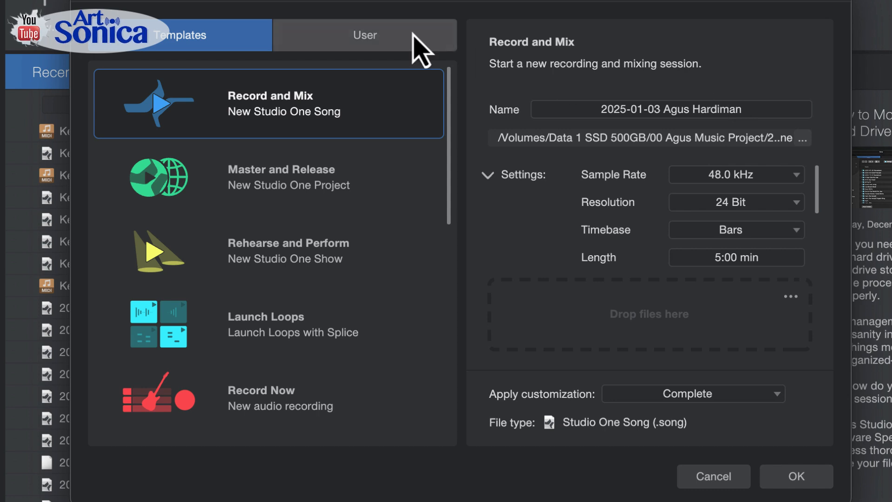
left_click(367, 43)
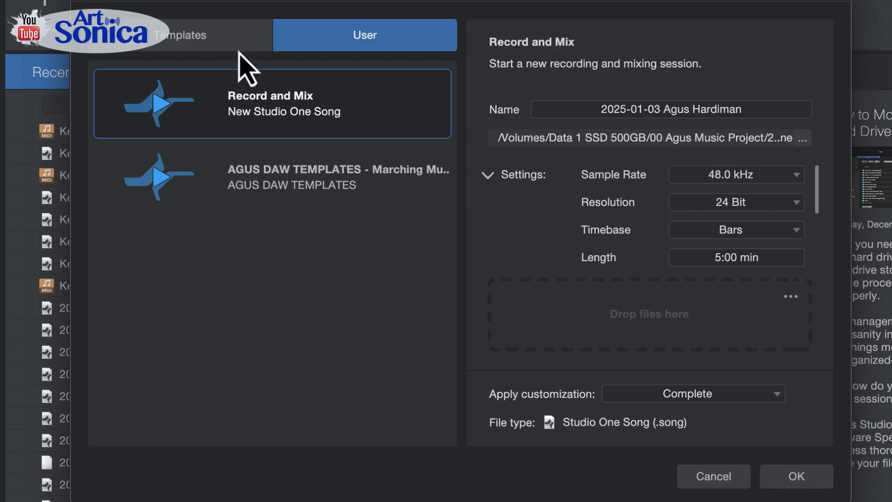
left_click(802, 475)
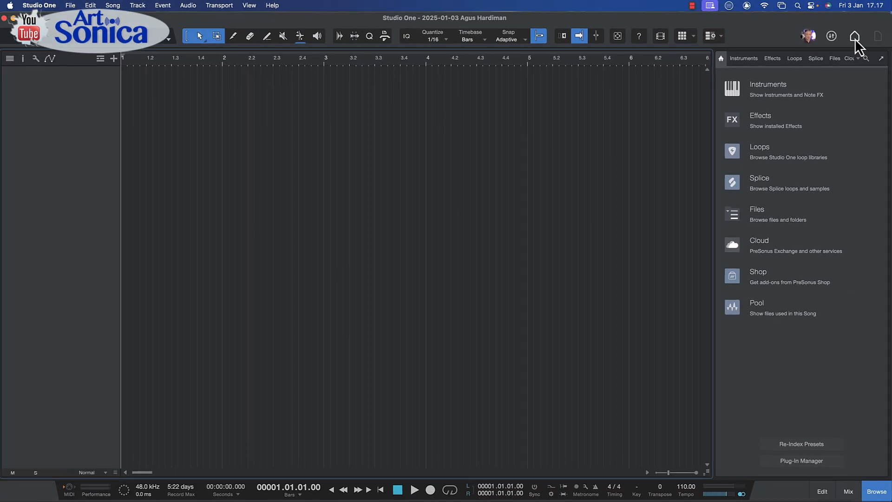
Open the recent song 2024-12-31 Kendrick Lamar - Luther (MINUS ONE) For Patreon and choose it among the open documents
left_click(855, 38)
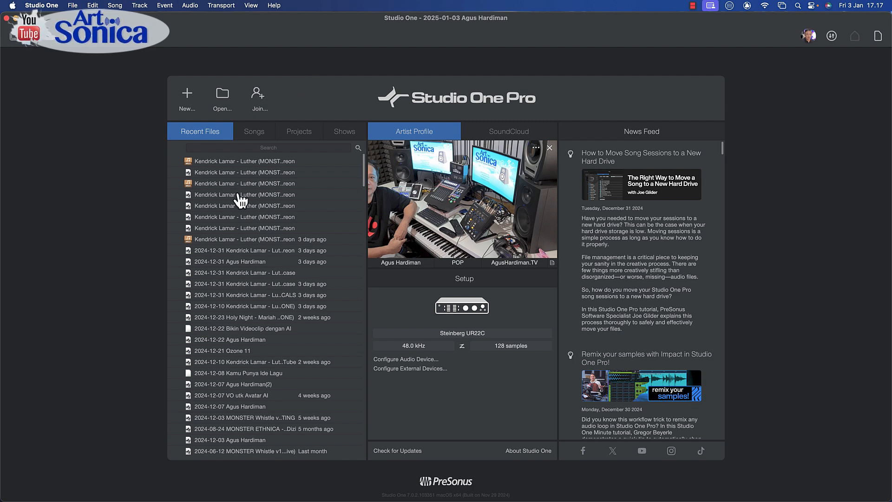
left_click(243, 254)
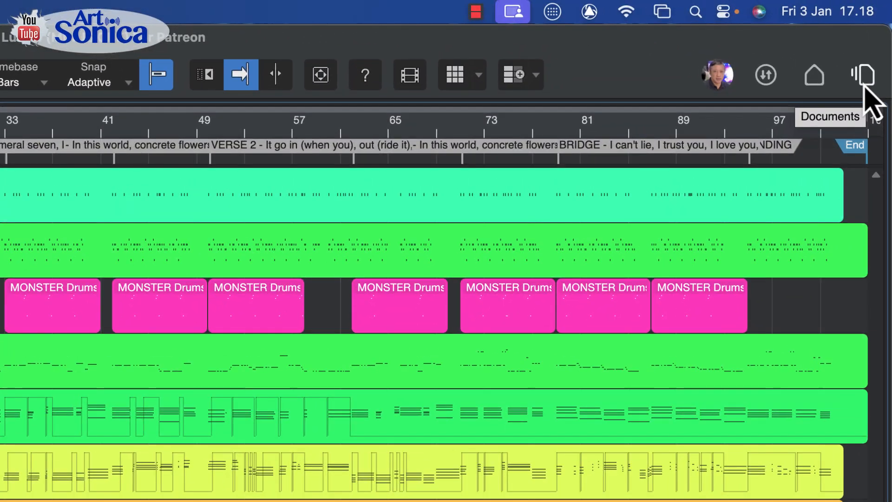
left_click(862, 86)
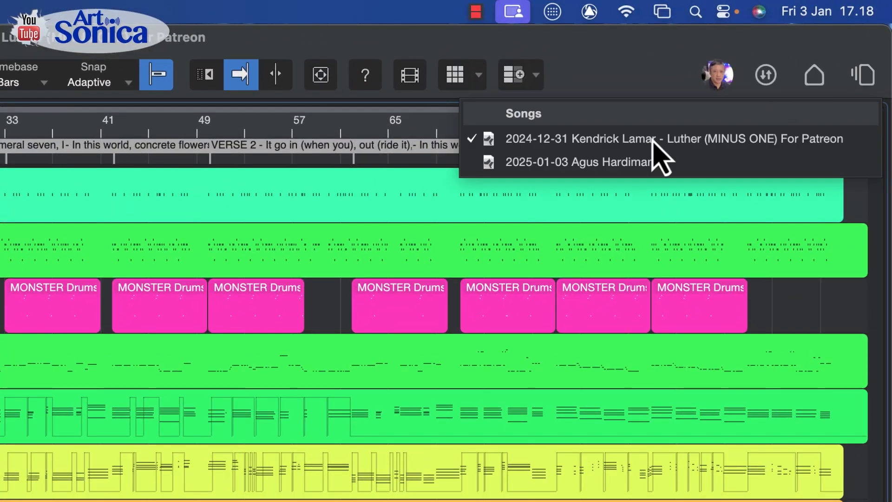
left_click(586, 147)
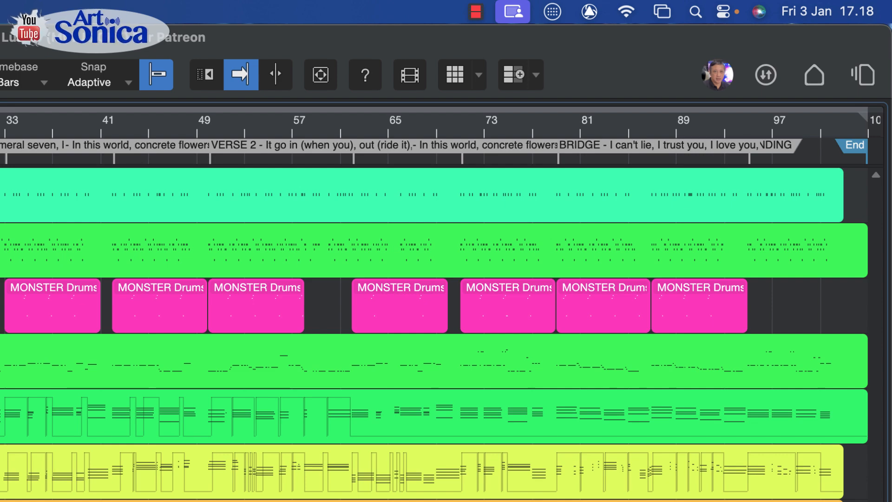
Return to the start page and switch back to the open Kendrick Lamar - Luther song
left_click(816, 83)
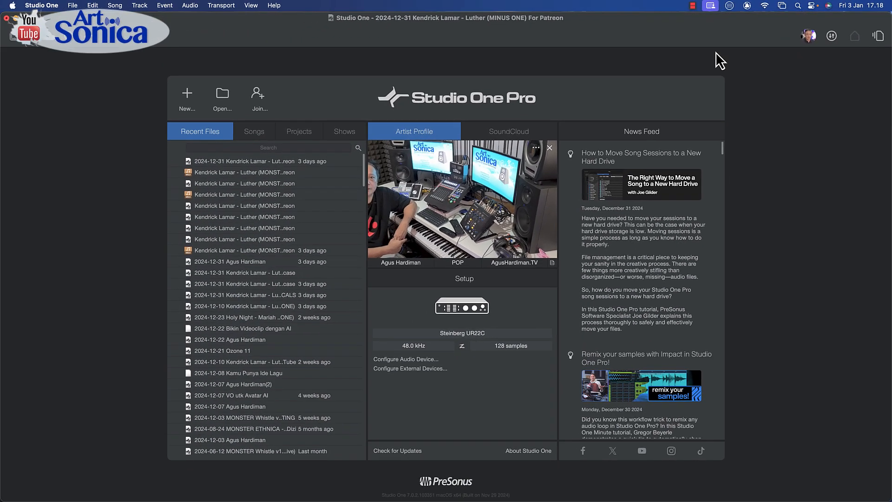
left_click(877, 37)
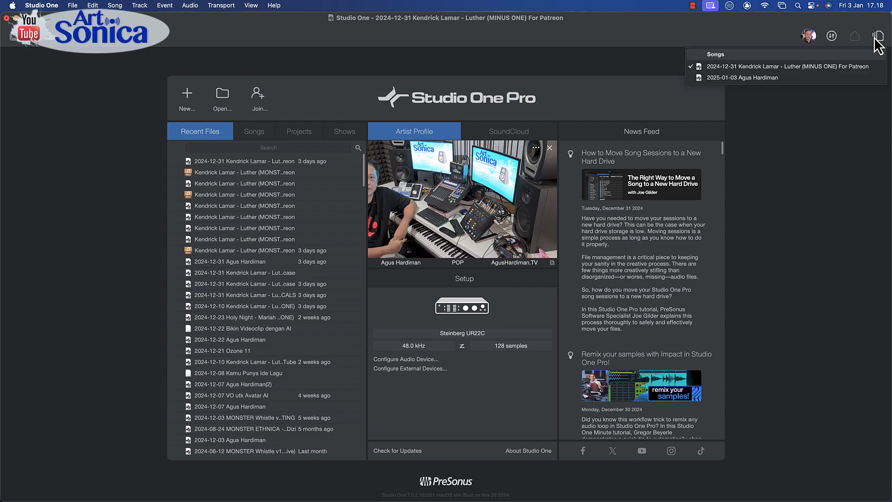
left_click(812, 67)
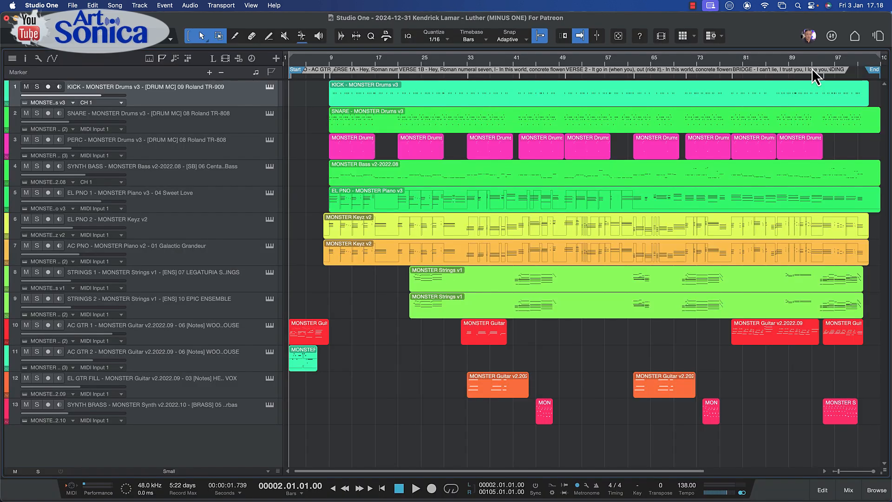
Review the list of past PreSonus account transfers and close it
left_click(832, 36)
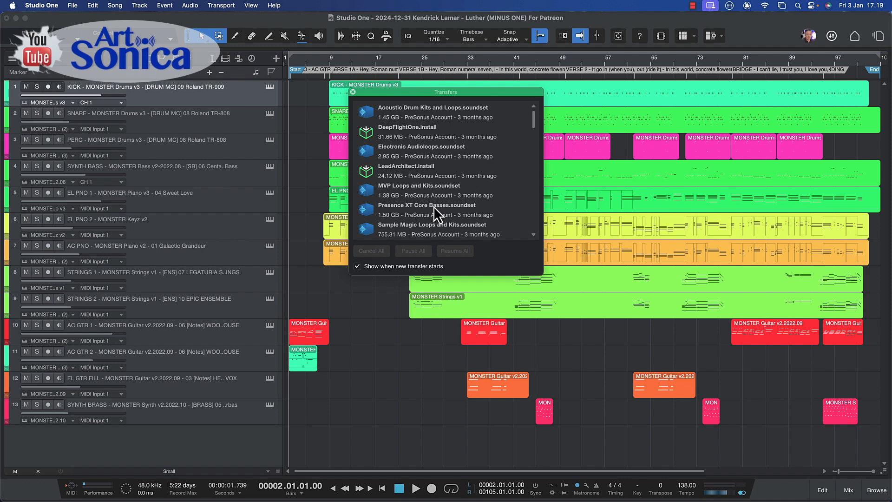
scroll(424, 208, "down", 2)
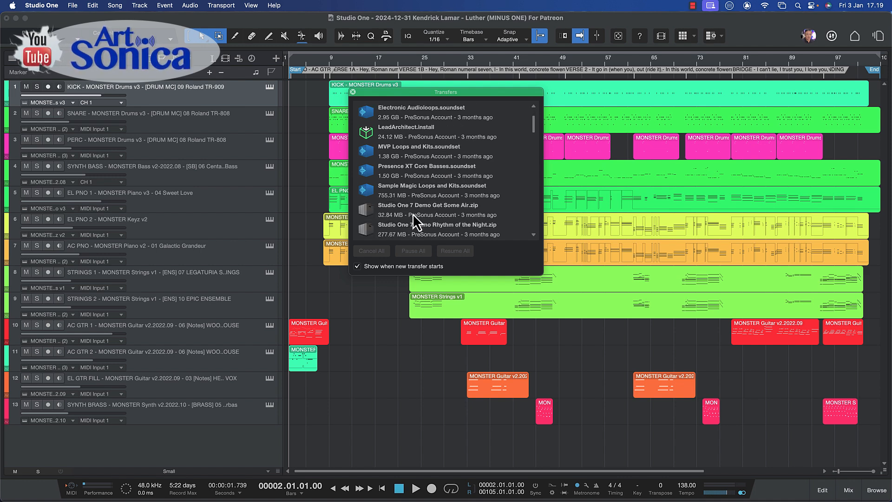
scroll(418, 206, "down", 2)
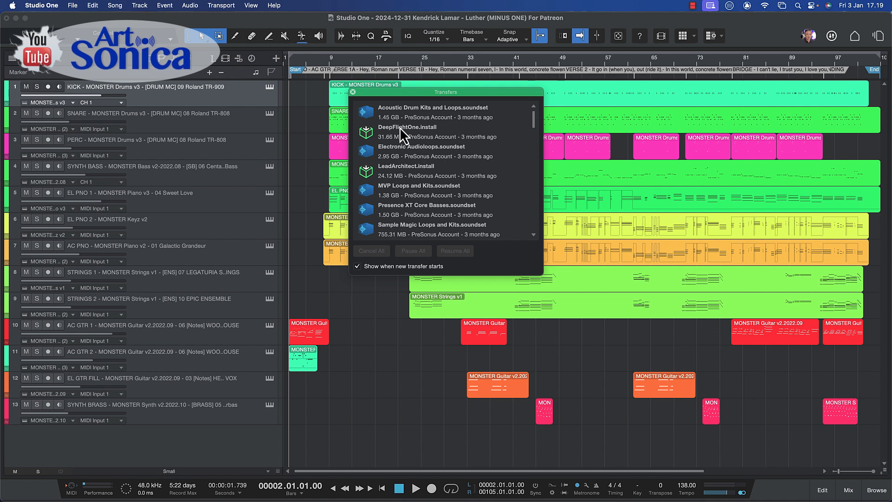
left_click(352, 92)
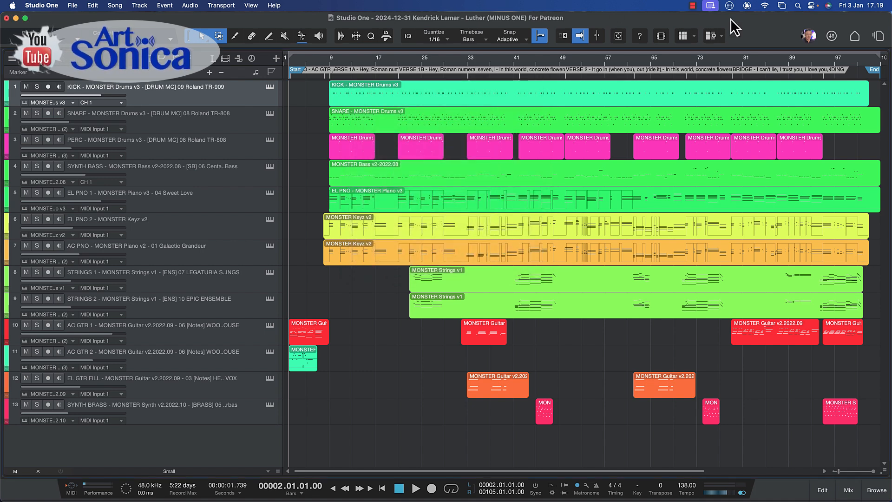
View the signed-in account's profile page in the web browser and switch back to Studio One
left_click(809, 38)
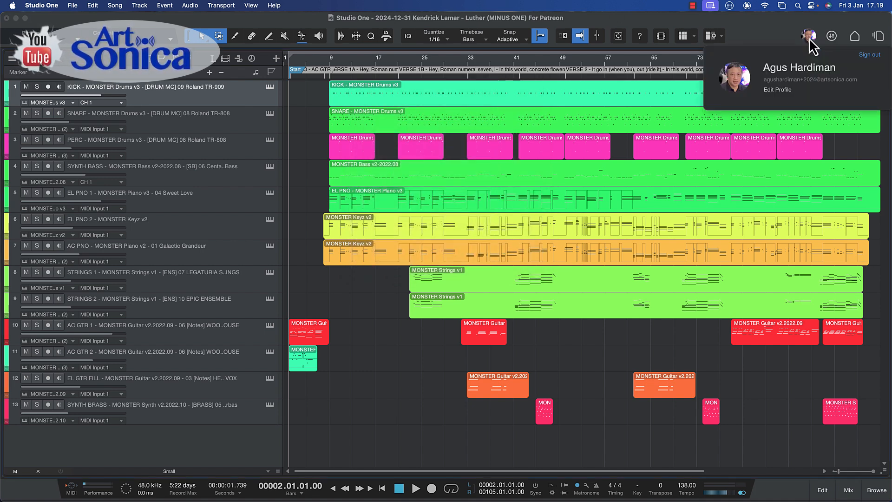
left_click(782, 91)
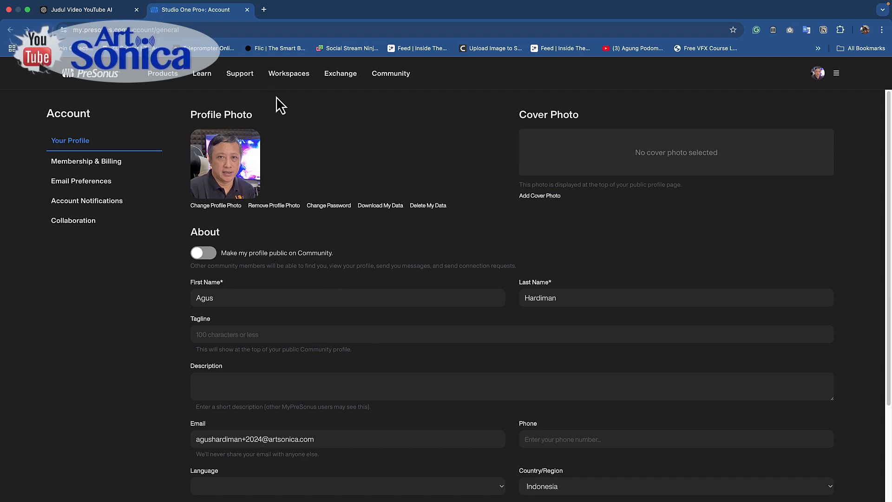
key("super+Tab")
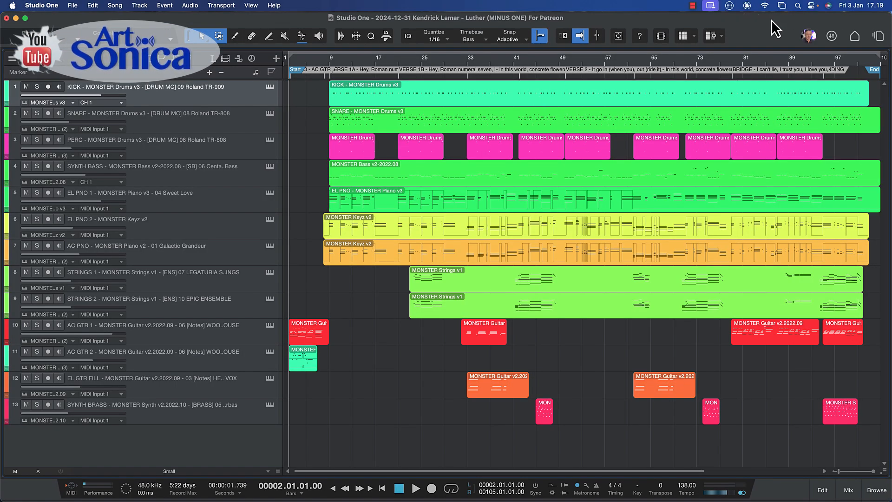